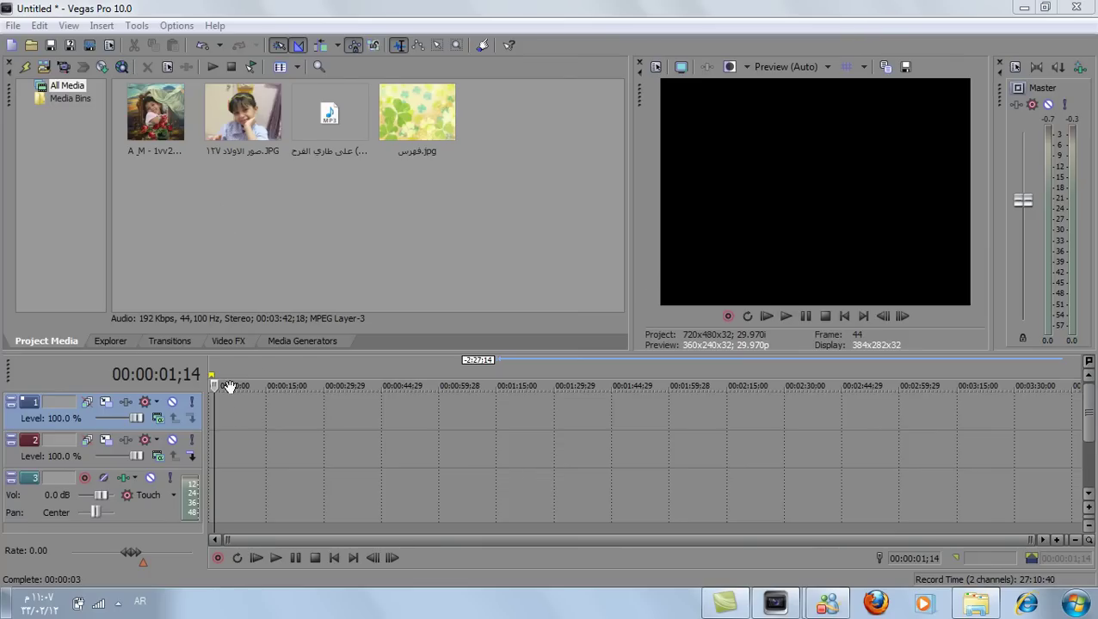
- Place the photo "A_M - 1vv2N-10g - normal.jpg" near the start of video track 1 and lengthen its clip
drag(149, 122, 182, 199)
drag(244, 400, 216, 399)
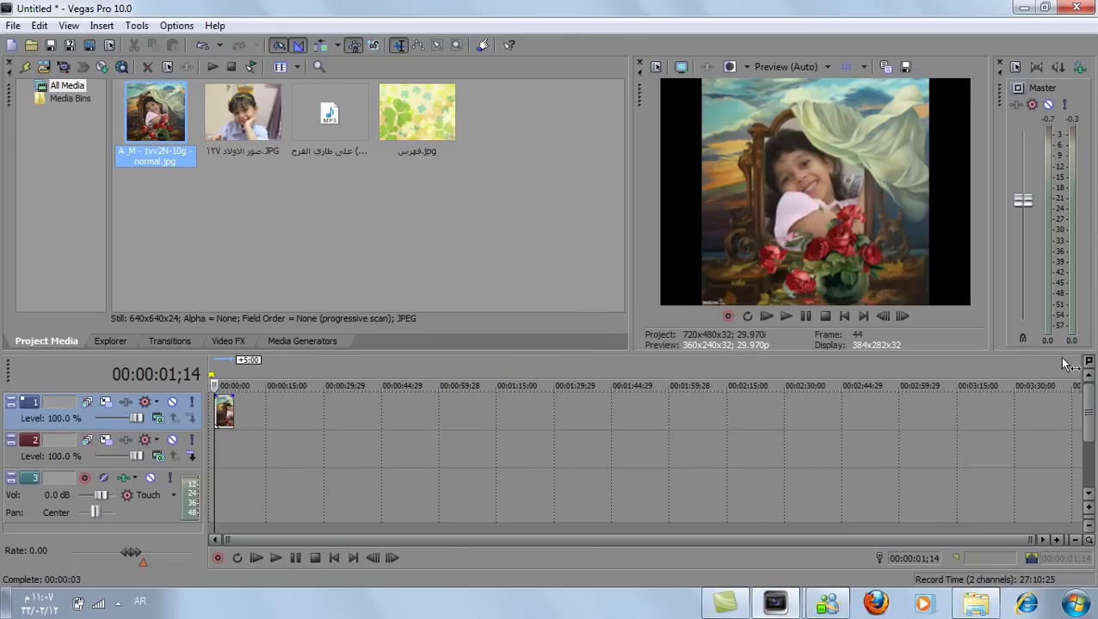
click(1090, 509)
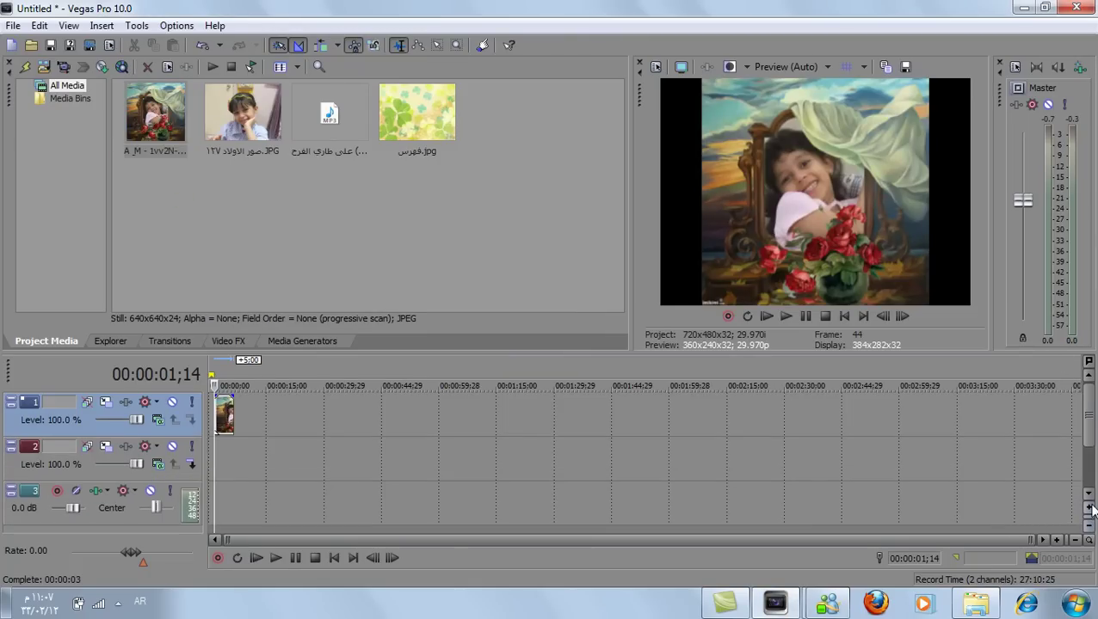
drag(218, 419, 252, 417)
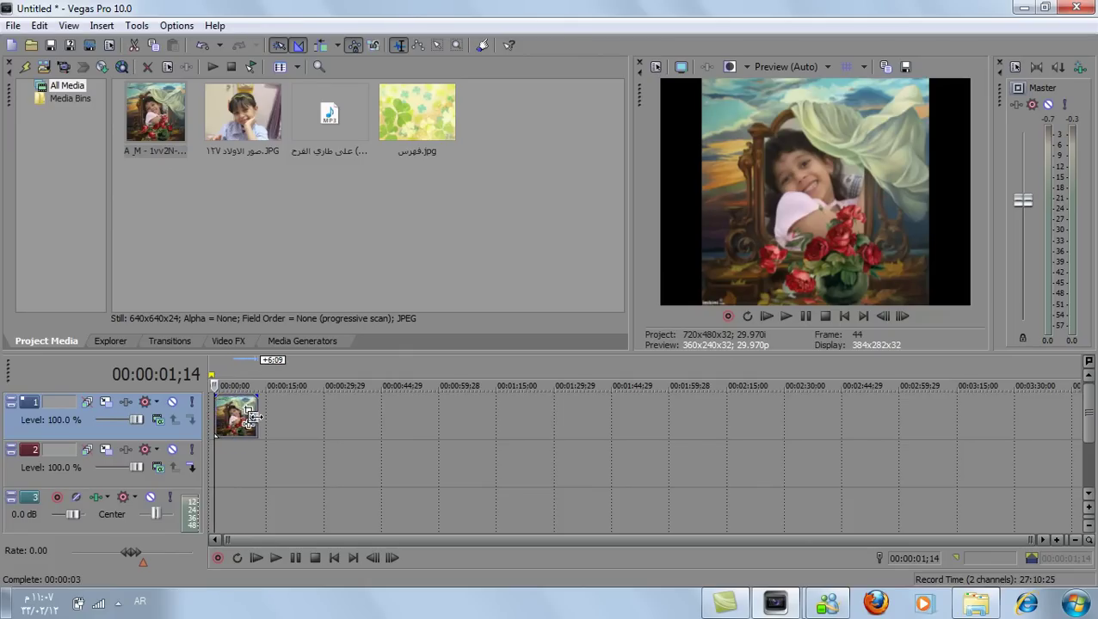
- Place the second photo, "صور الاولاد ١٢٧.JPG", after the first on track 1, lengthening both clips so they nearly meet
click(247, 136)
drag(247, 131, 306, 420)
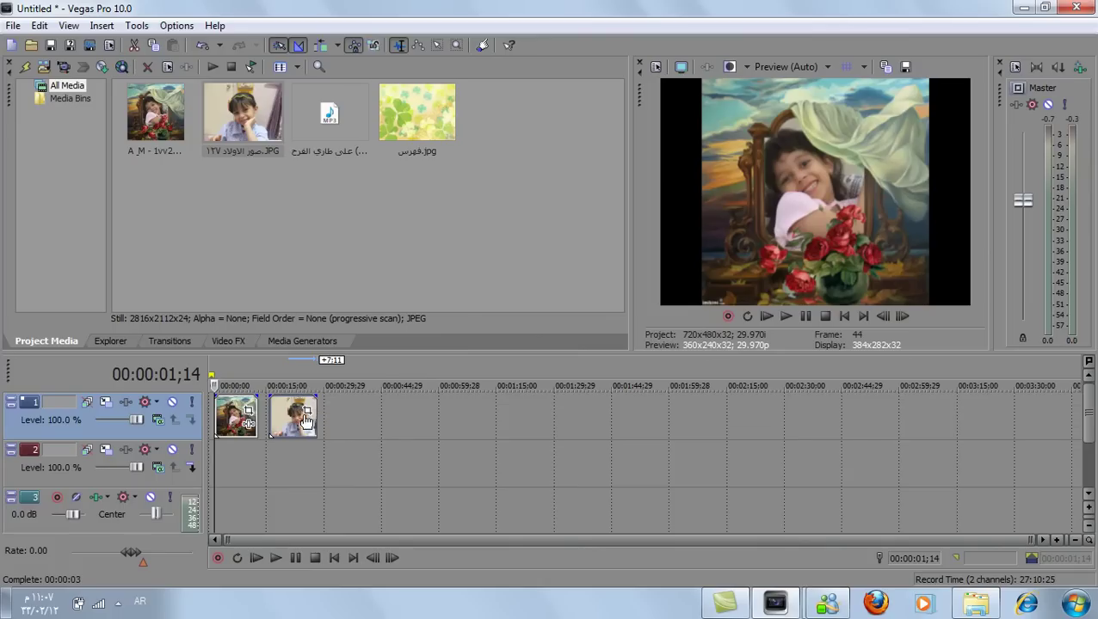
click(239, 418)
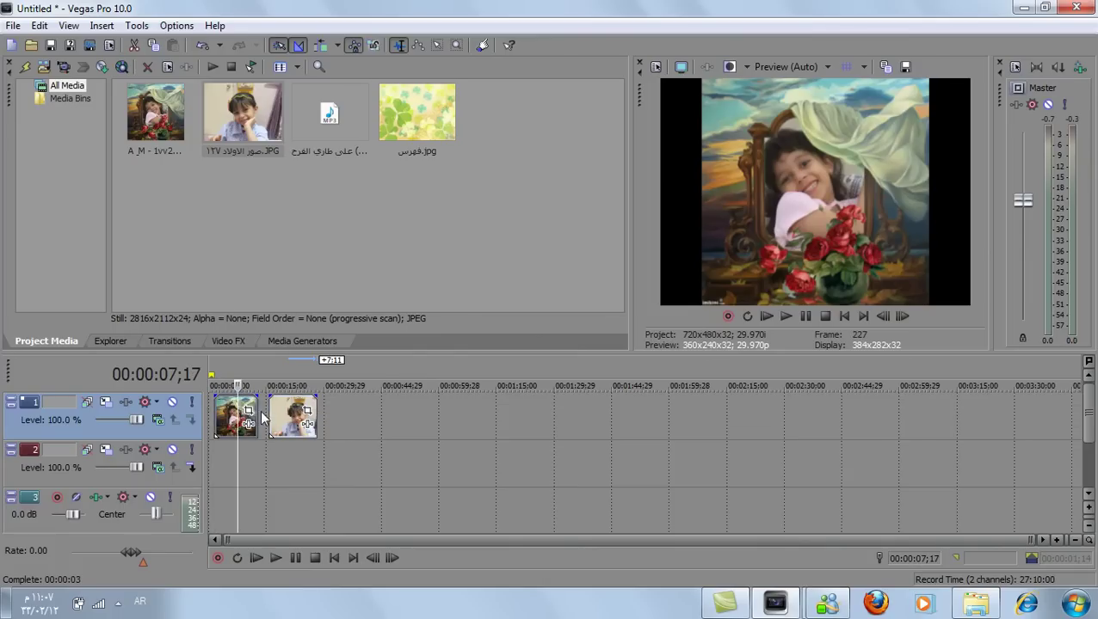
drag(257, 410, 262, 406)
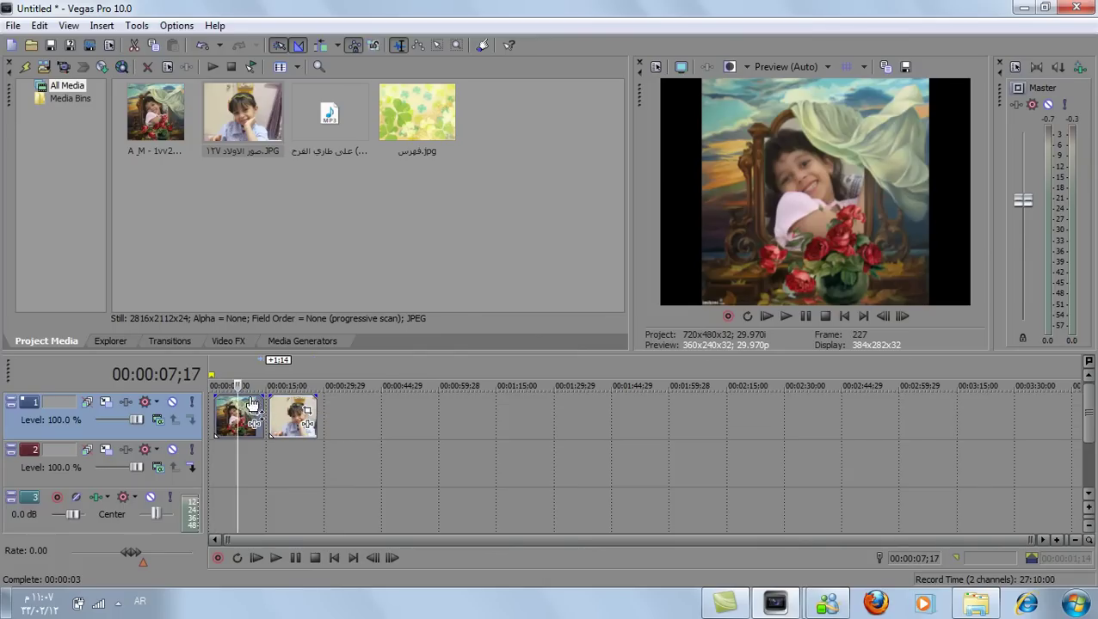
- Place the clover image "فهرس.jpg" on track 2 as a background spanning both photos
click(413, 127)
drag(413, 127, 289, 466)
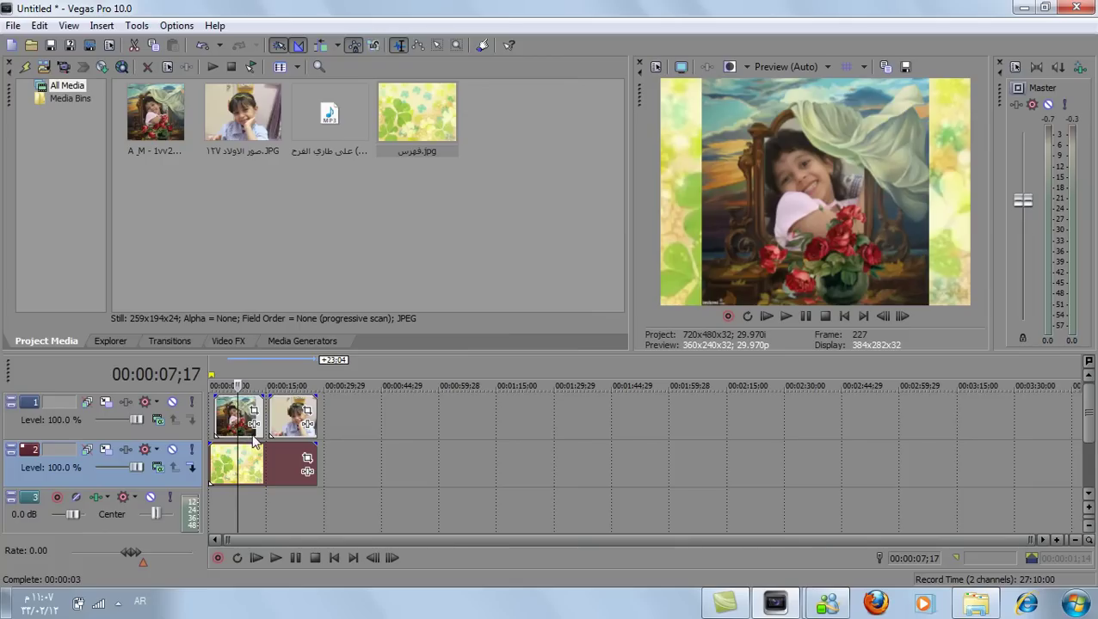
- Shrink track 1 in Track Motion to about 404 × 269, centred over the clover background
click(230, 420)
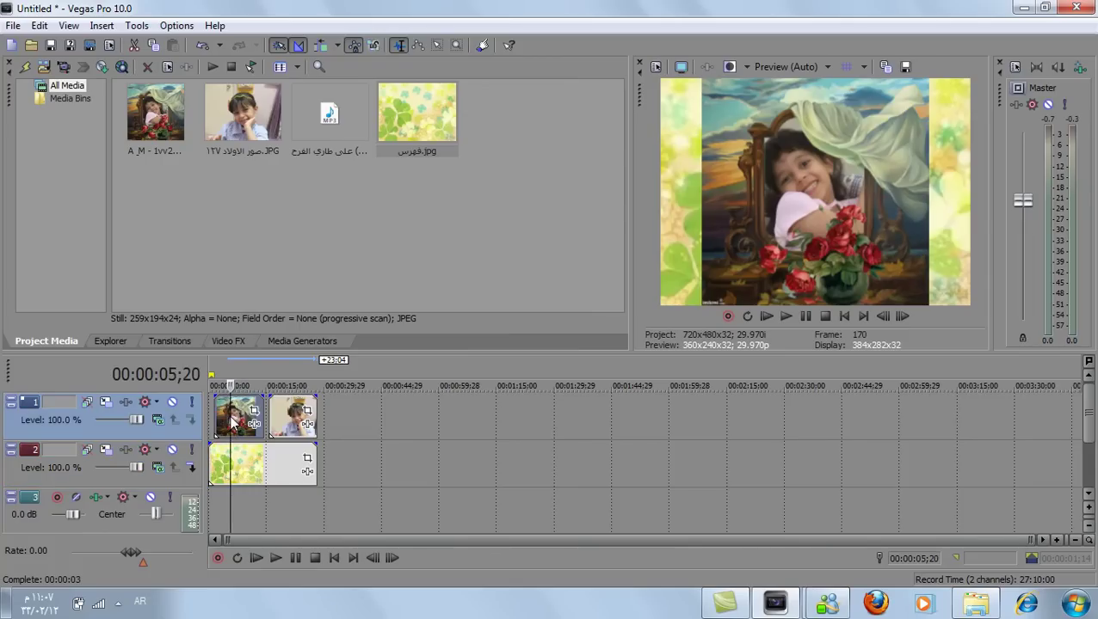
click(106, 402)
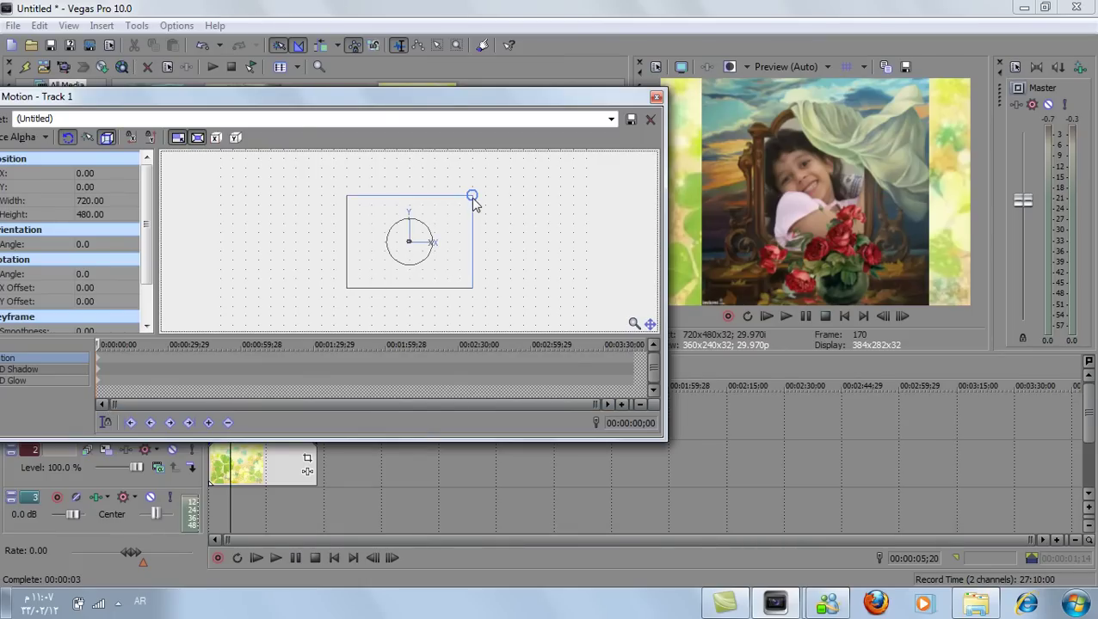
drag(468, 200, 445, 221)
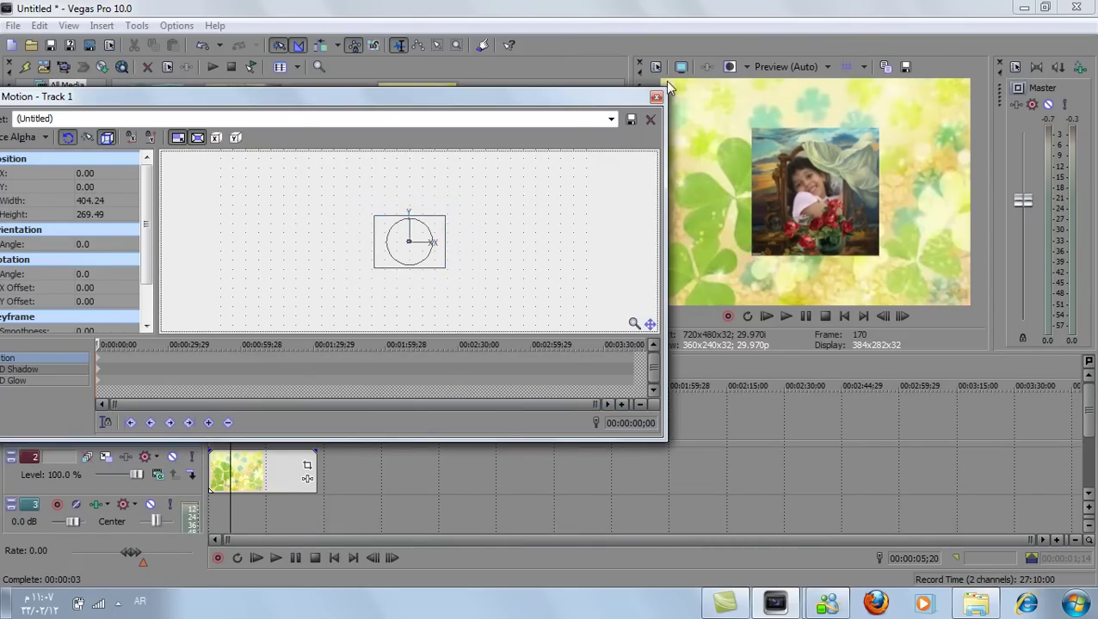
click(655, 98)
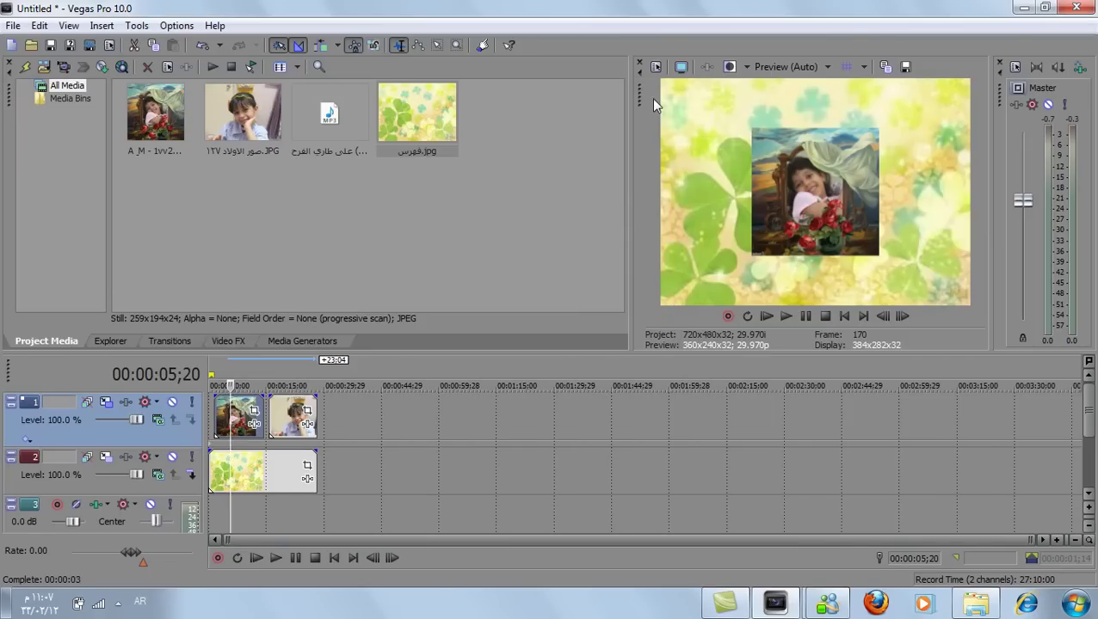
- Reduce track 1 further in Track Motion to about 270 × 180 and check both photos in the preview
click(296, 410)
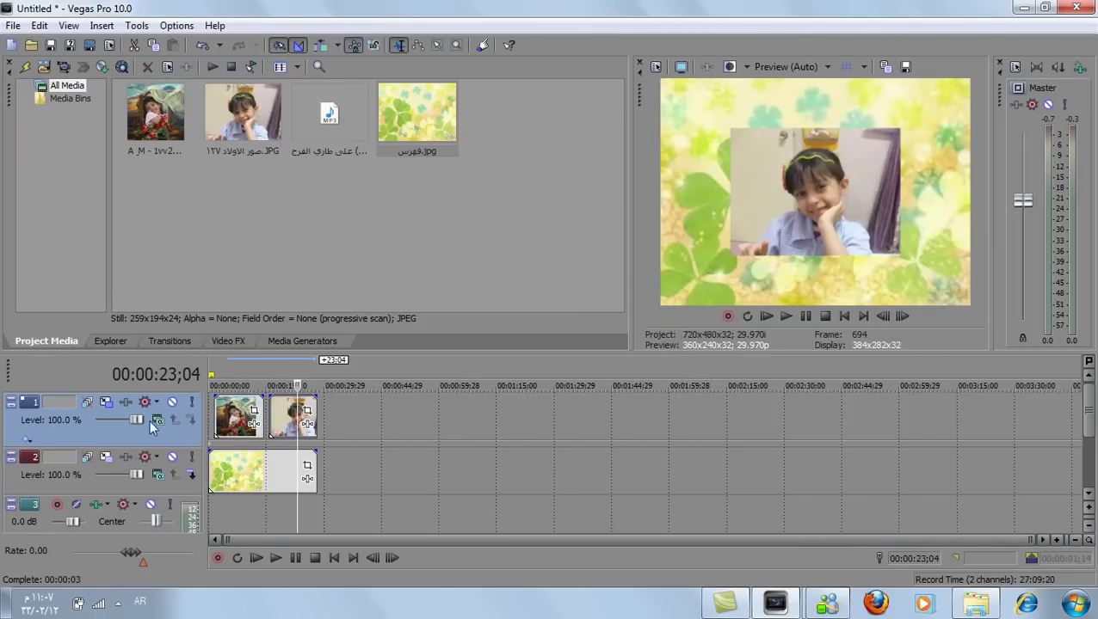
click(104, 402)
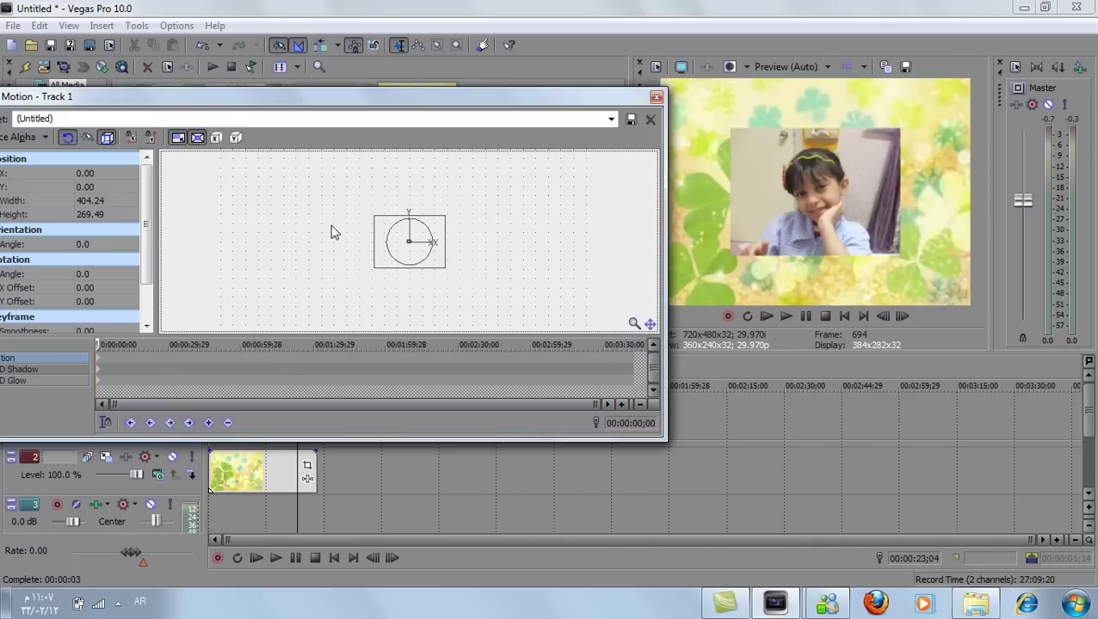
click(651, 119)
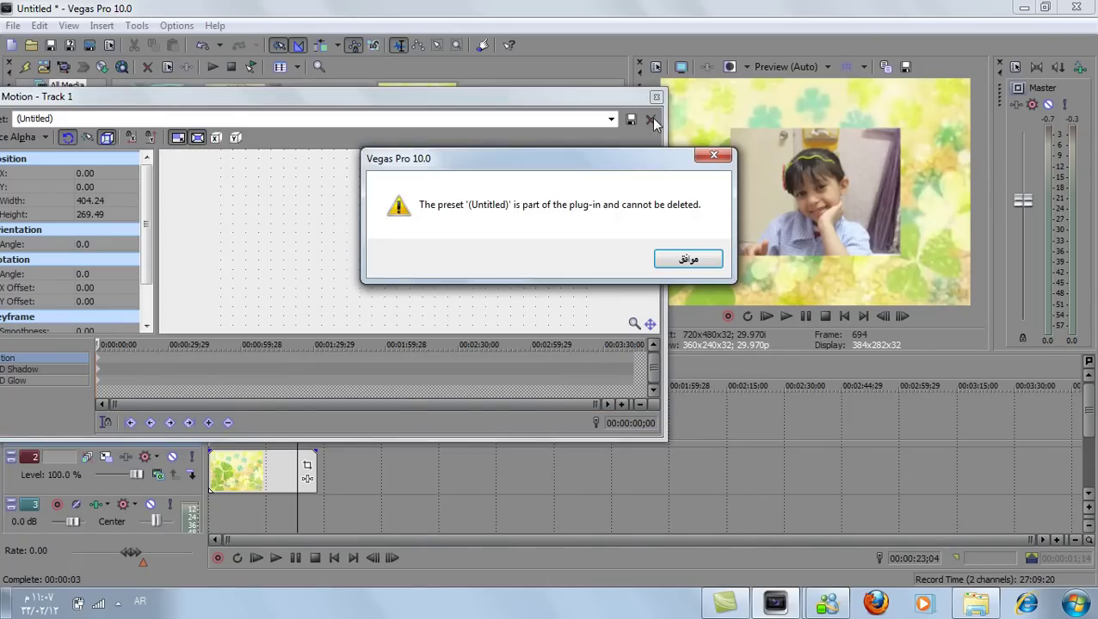
click(695, 261)
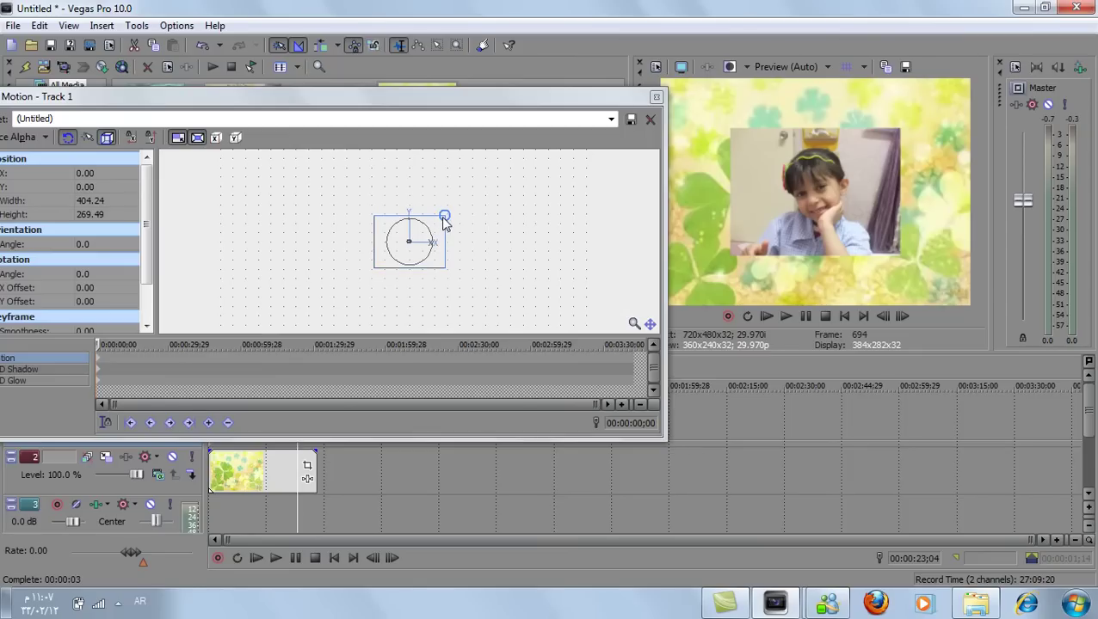
drag(443, 218, 434, 232)
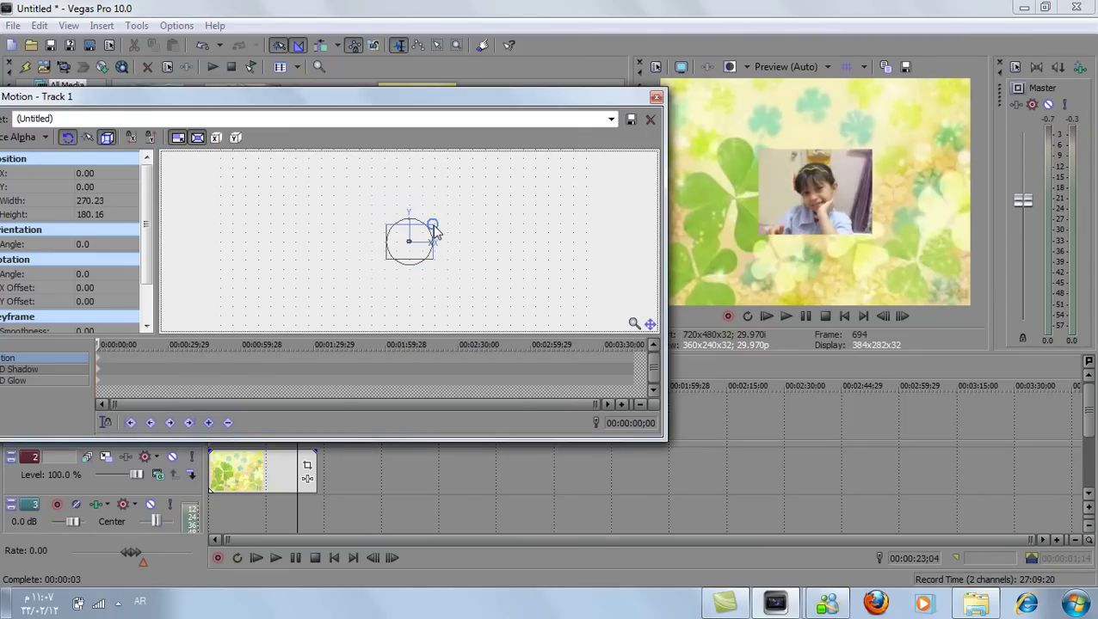
click(655, 96)
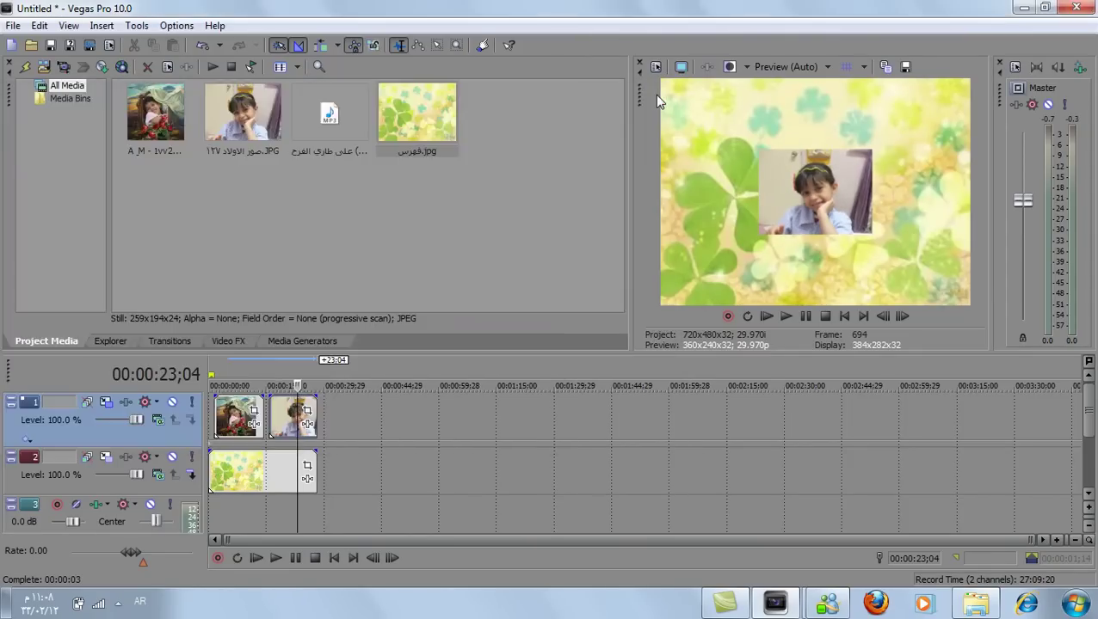
click(244, 411)
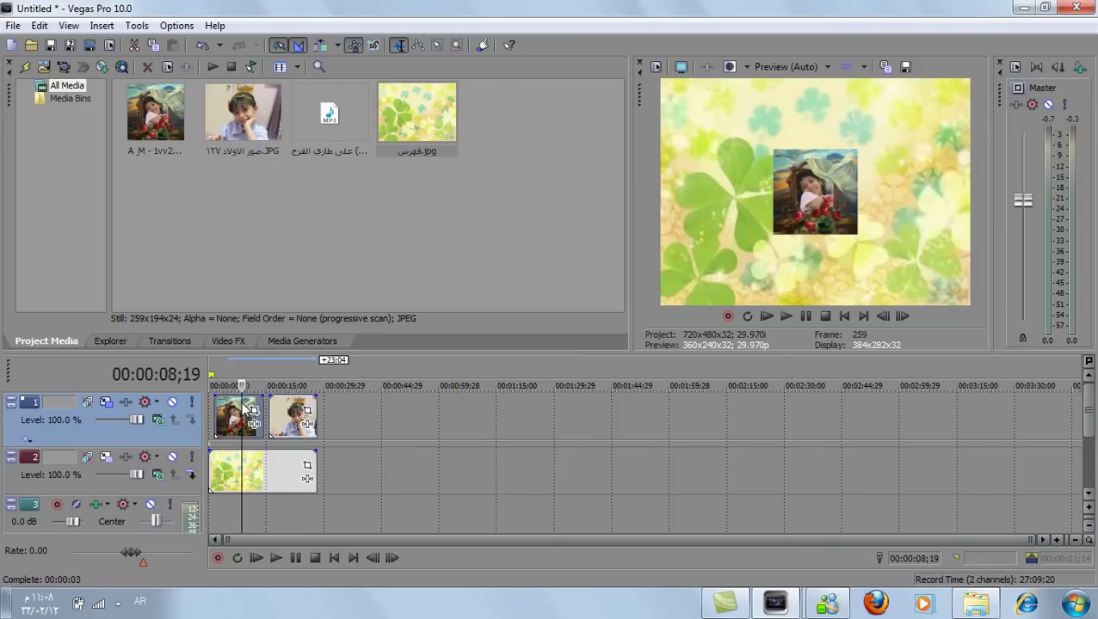
click(287, 411)
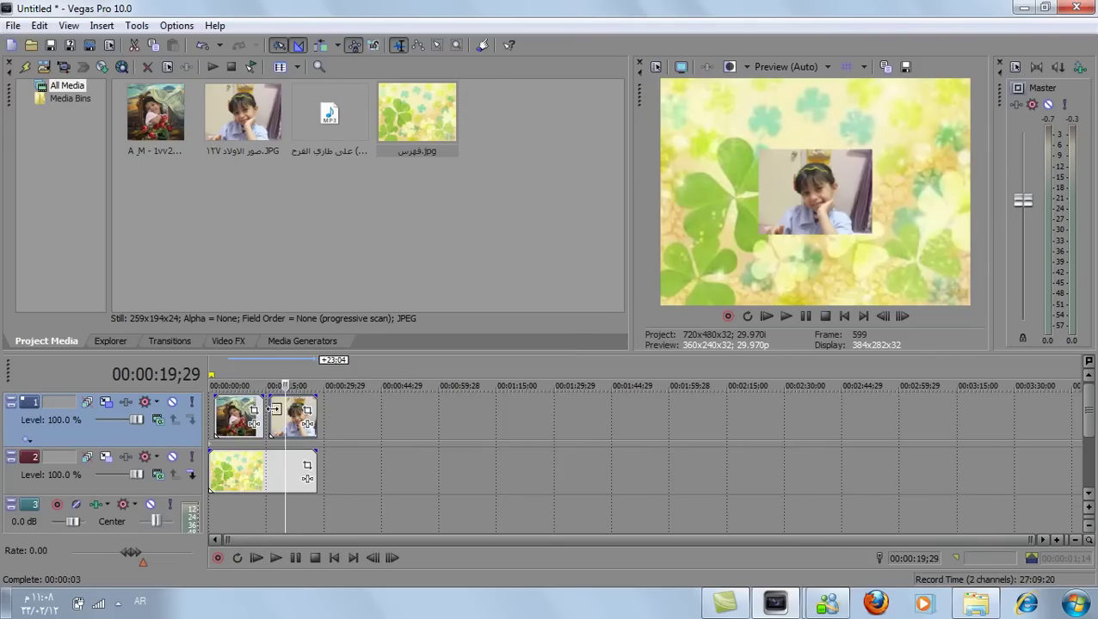
- Apply the Border effect's Solid White Border preset to the first photo on track 1
click(233, 420)
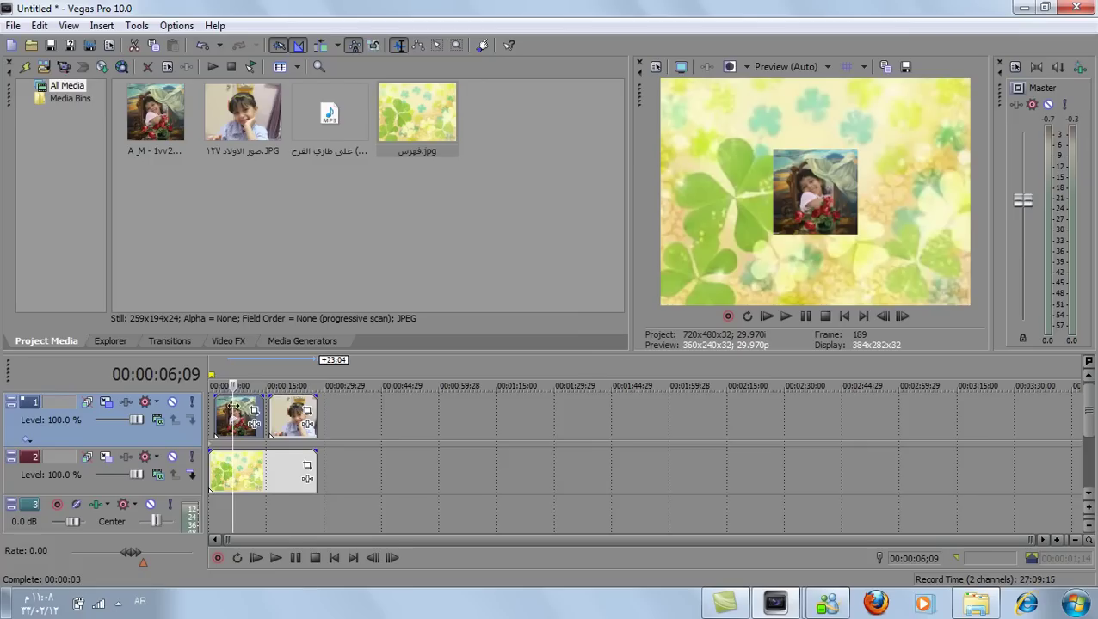
click(232, 341)
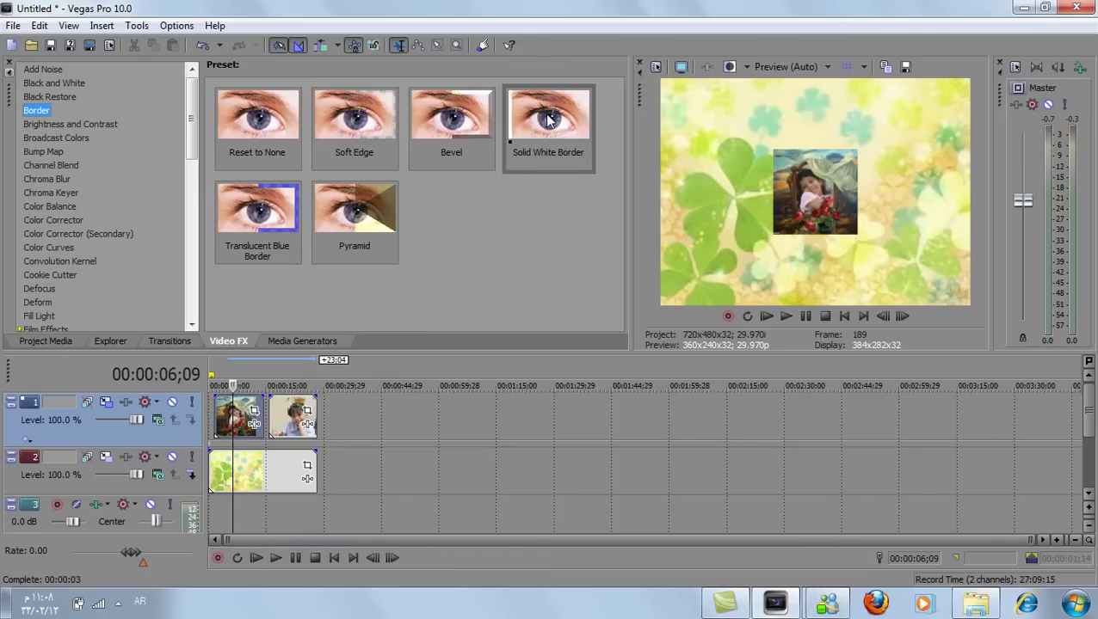
drag(548, 120, 226, 415)
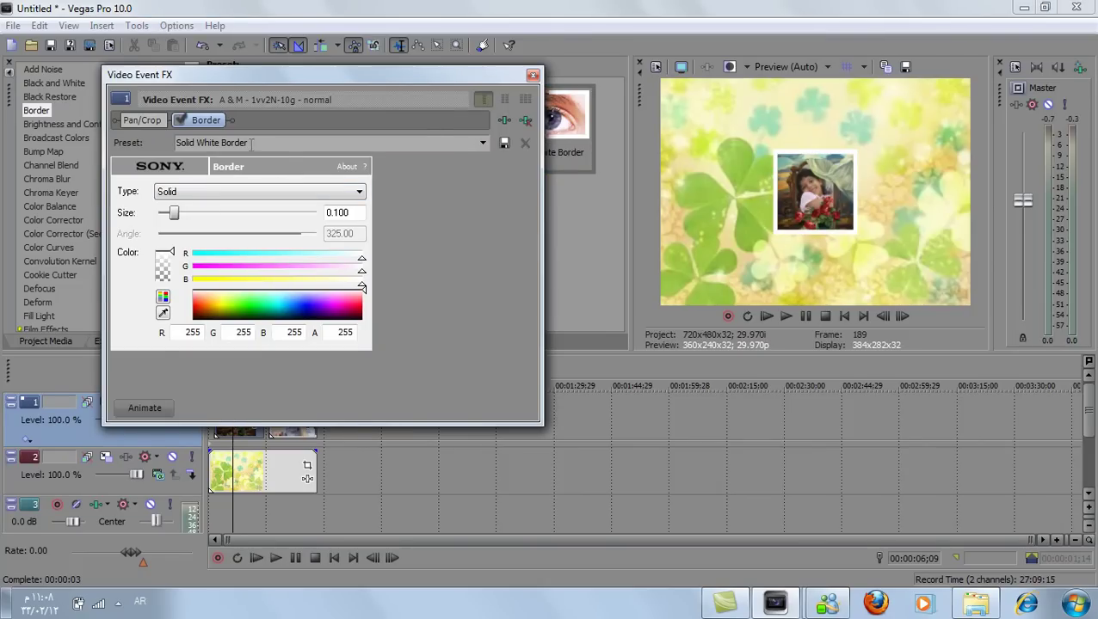
- Recolour the first photo's border green (R 0, G 228, B 13) and change its type to Beveled
click(202, 299)
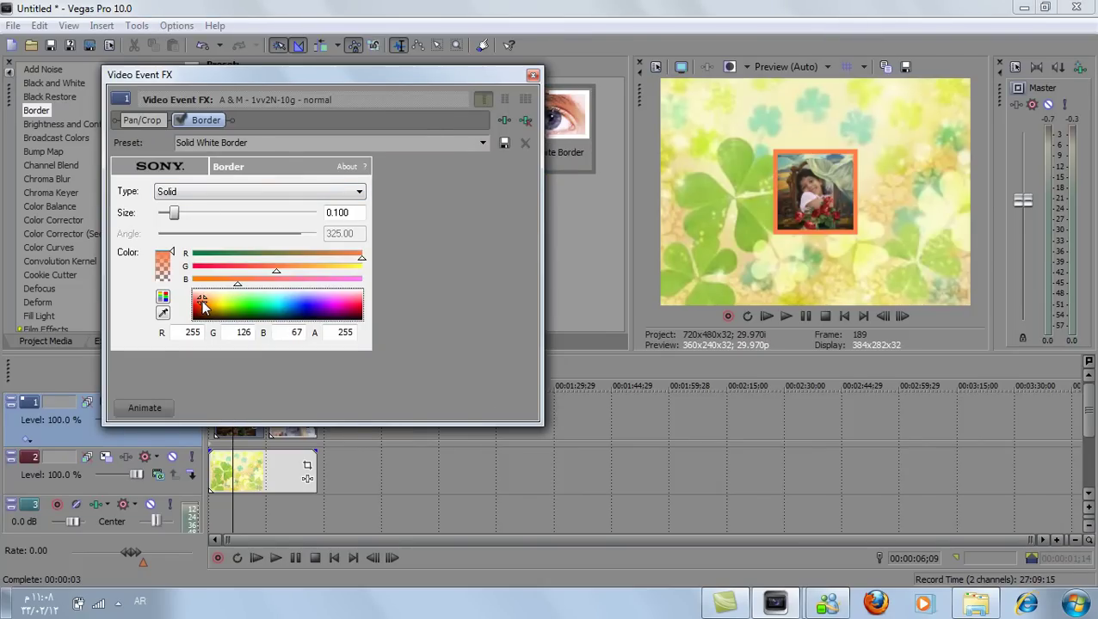
click(284, 301)
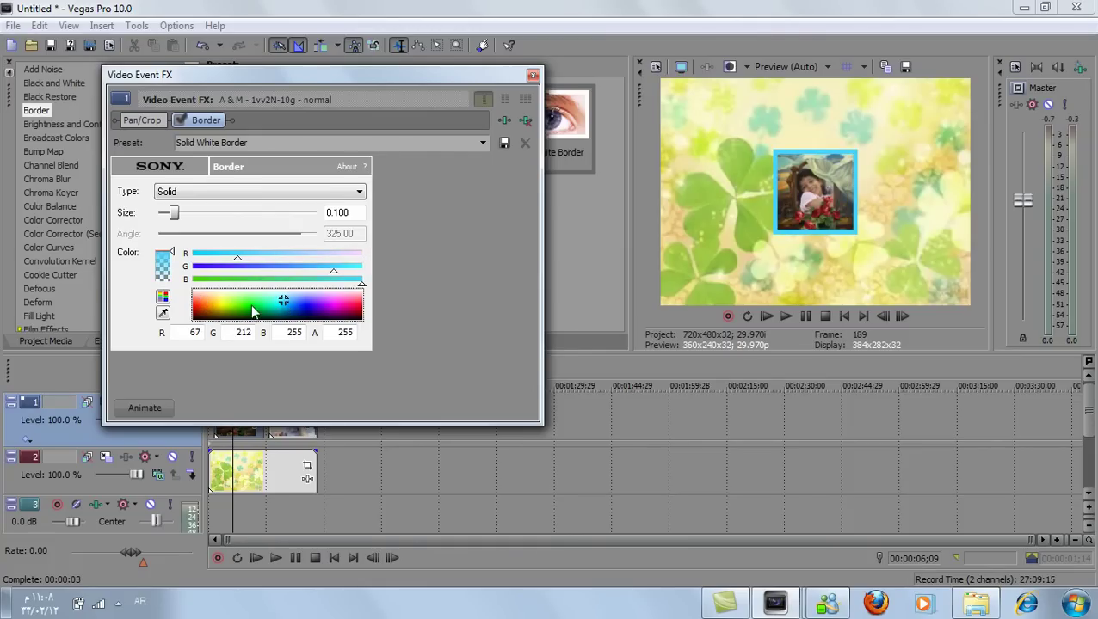
click(253, 308)
click(254, 191)
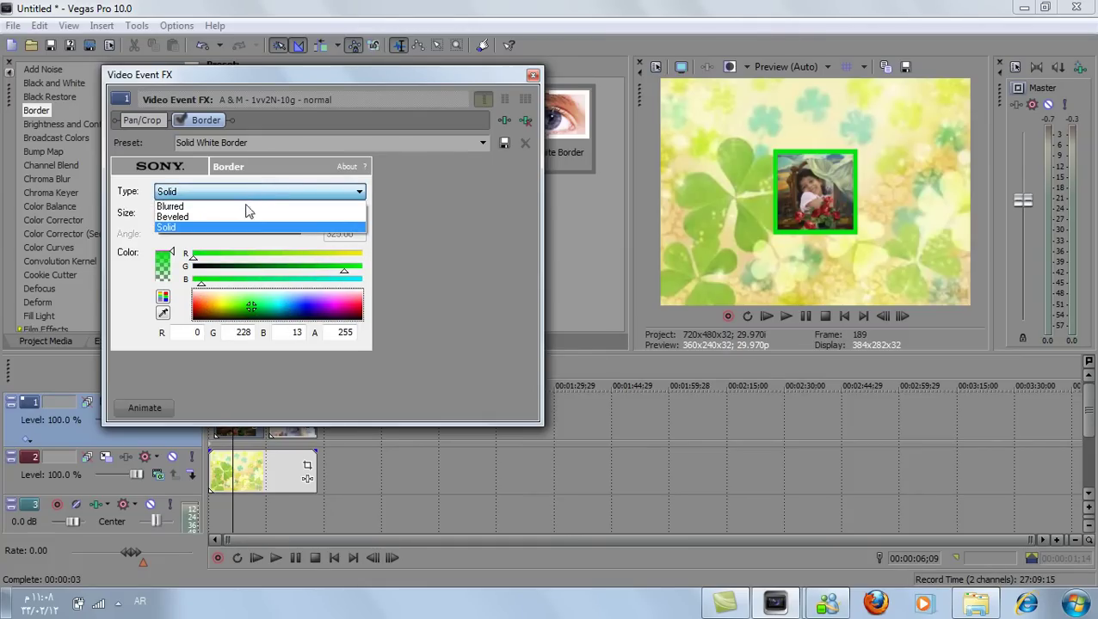
click(247, 217)
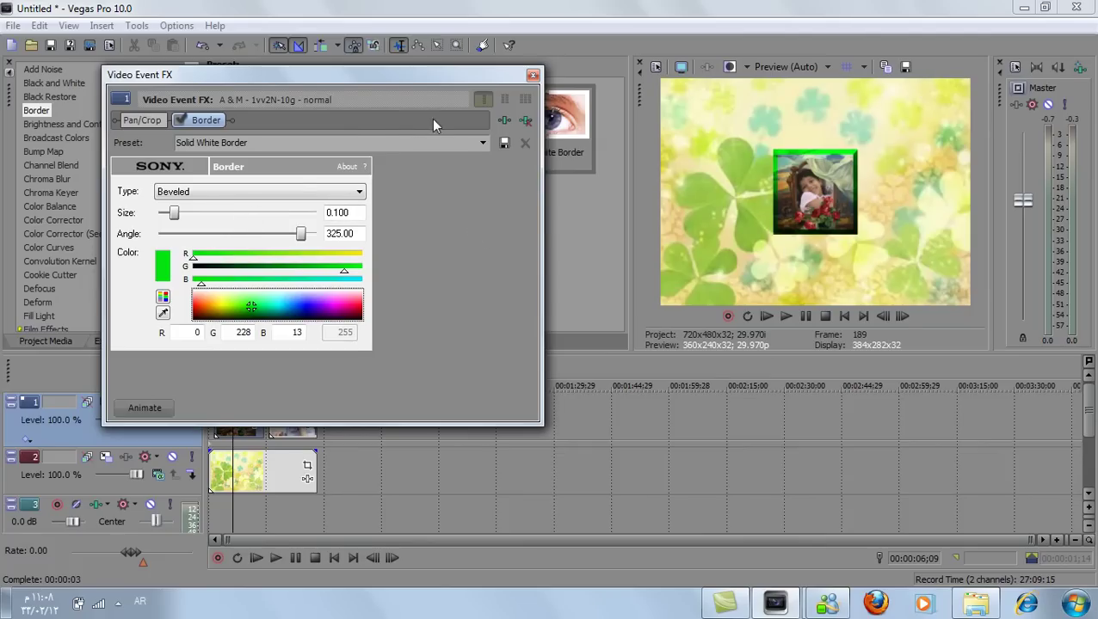
- Switch the first photo's border to the Blurred type and reduce its size to about 0.062
click(335, 193)
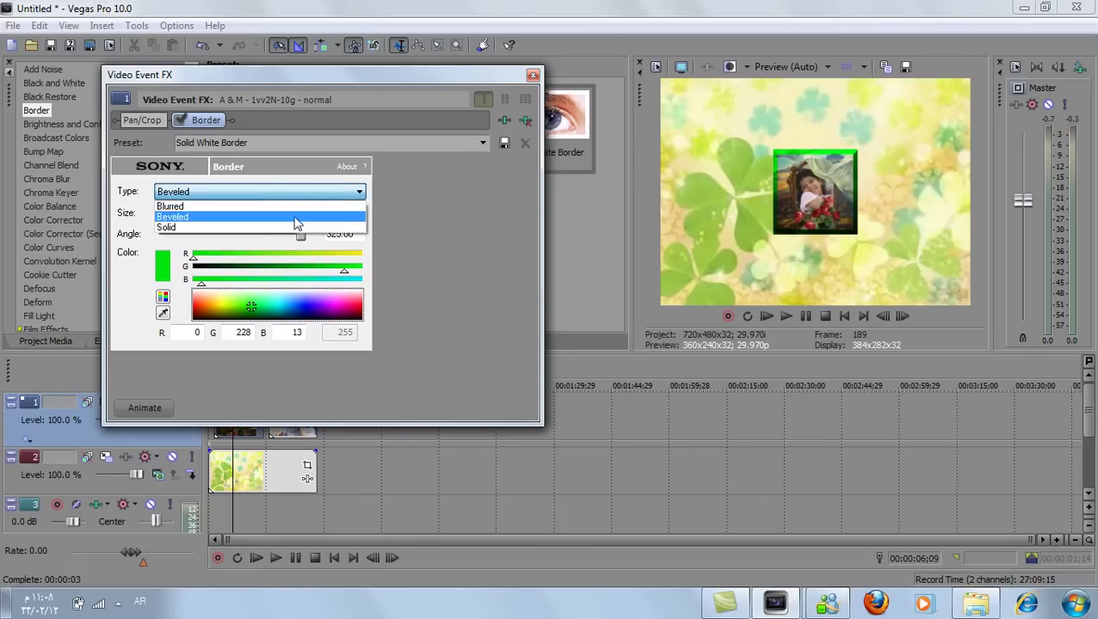
click(293, 207)
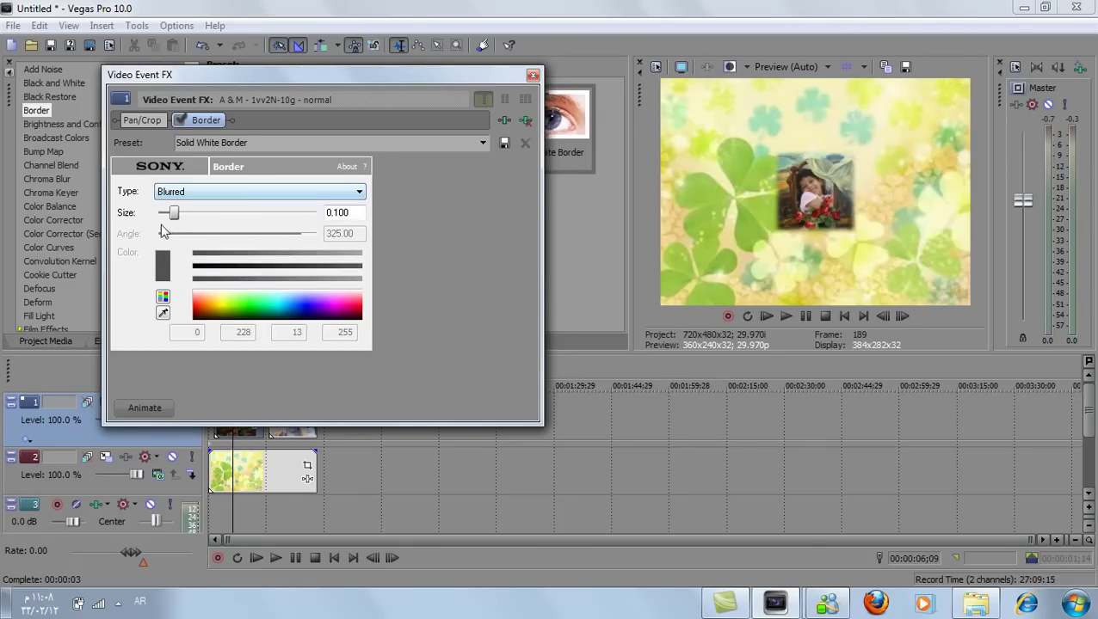
mouse_move(175, 217)
mouse_down()
mouse_move(198, 219)
mouse_move(168, 219)
mouse_up()
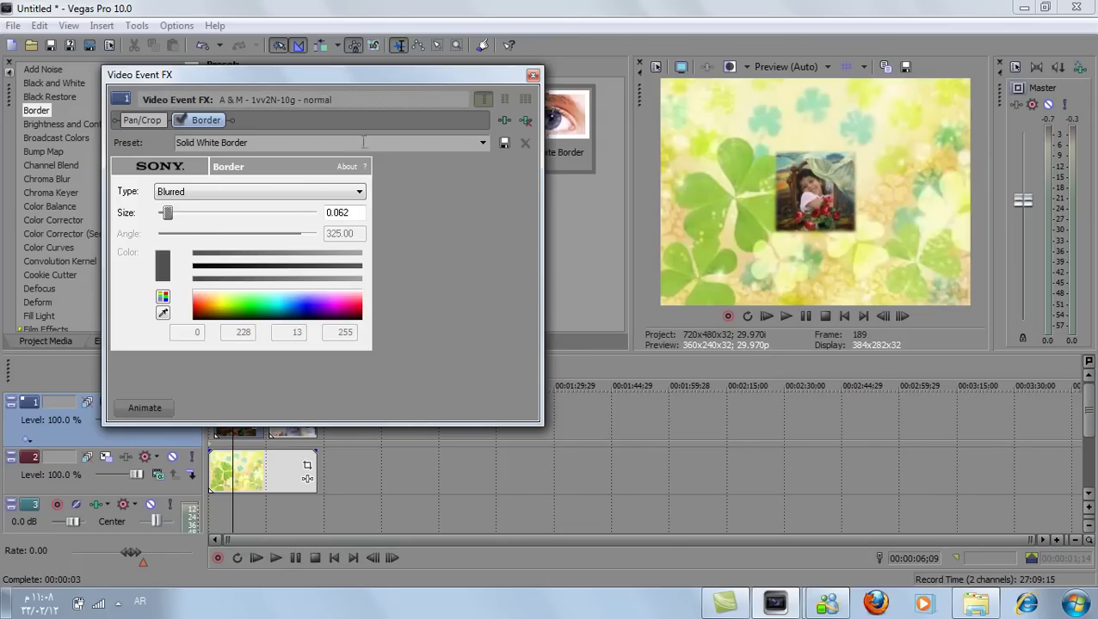
- Set the first photo's border type back to Beveled and close the effect settings
click(303, 193)
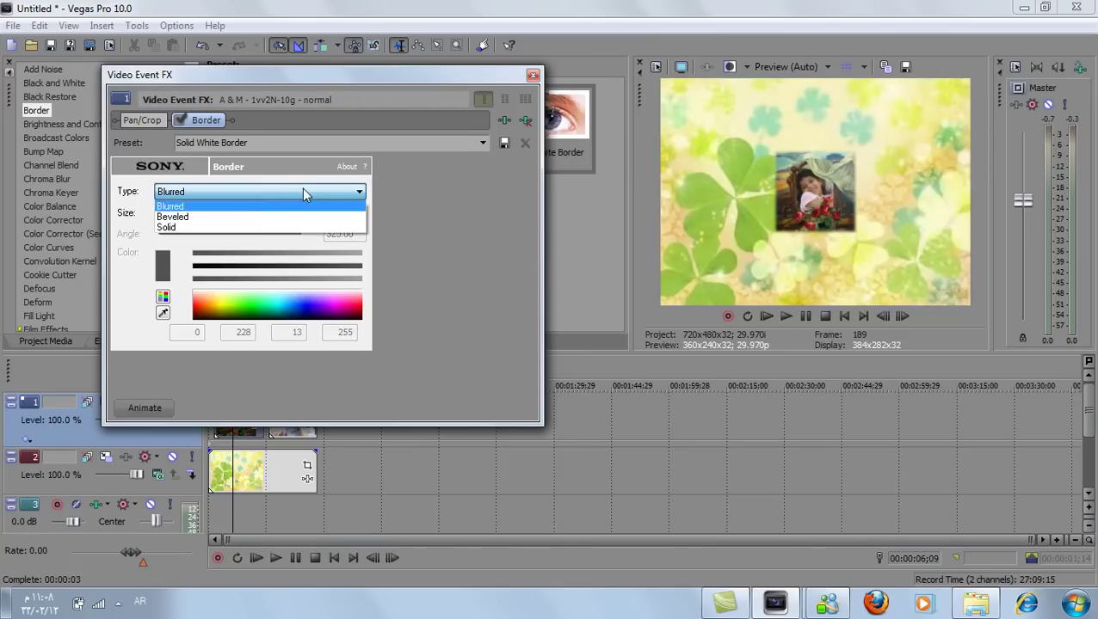
click(258, 217)
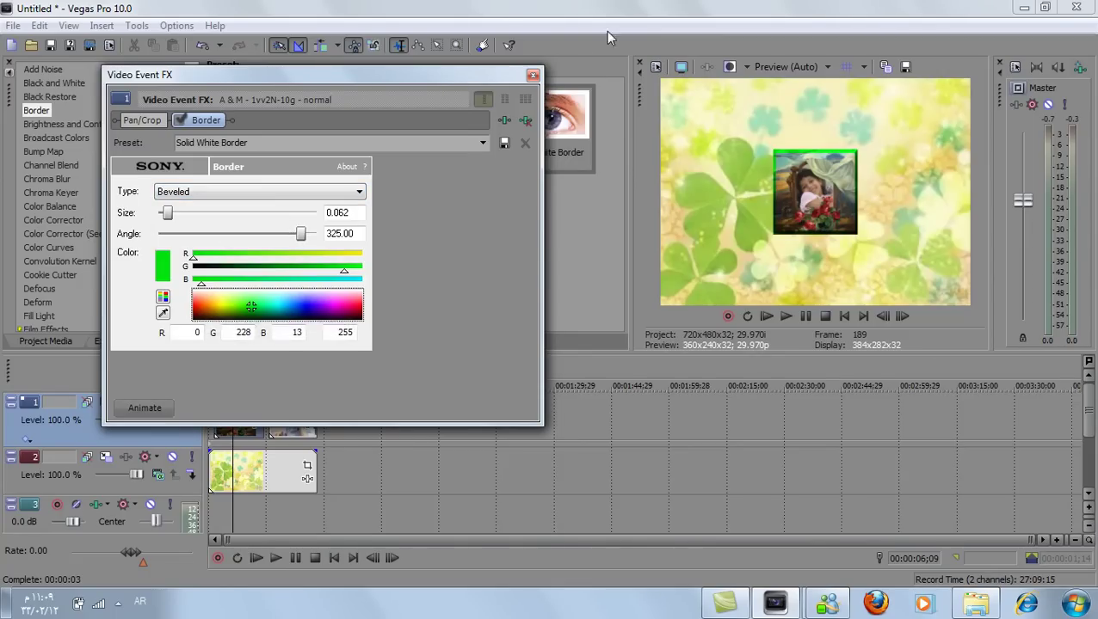
click(533, 76)
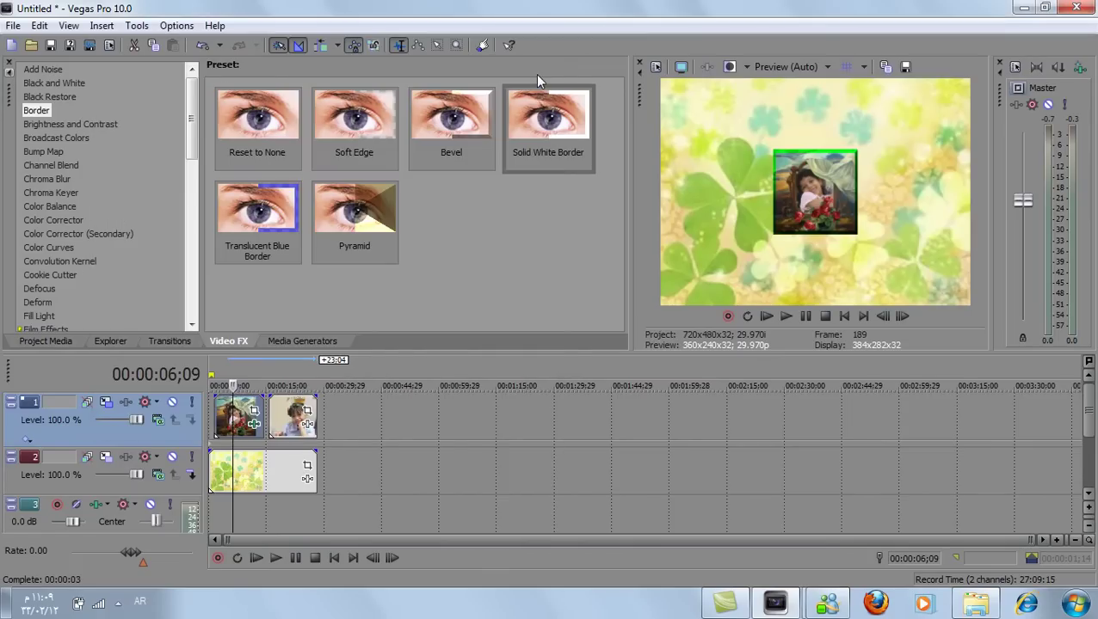
- Apply the Solid White Border preset to the second photo on track 1 and change its border type to Blurred
click(282, 417)
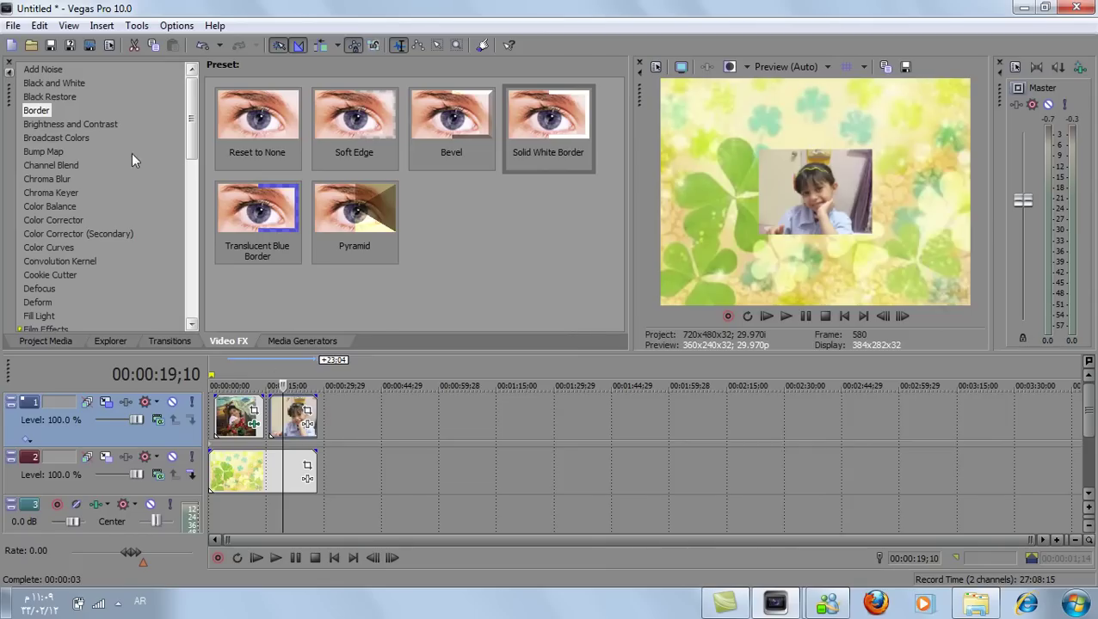
click(559, 124)
drag(560, 125, 280, 426)
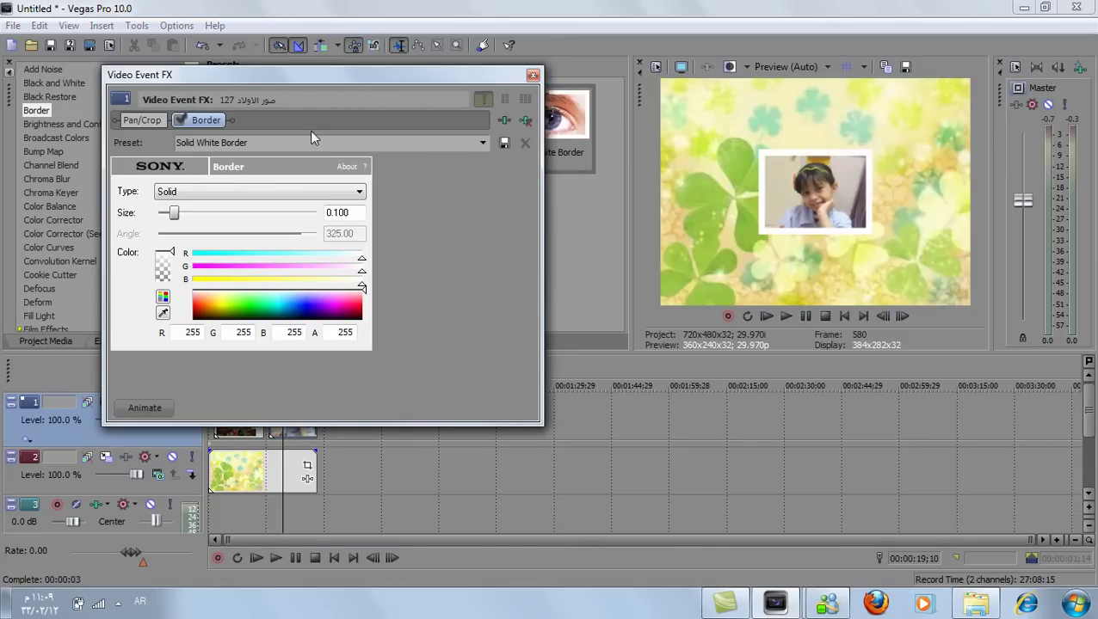
click(242, 196)
click(237, 204)
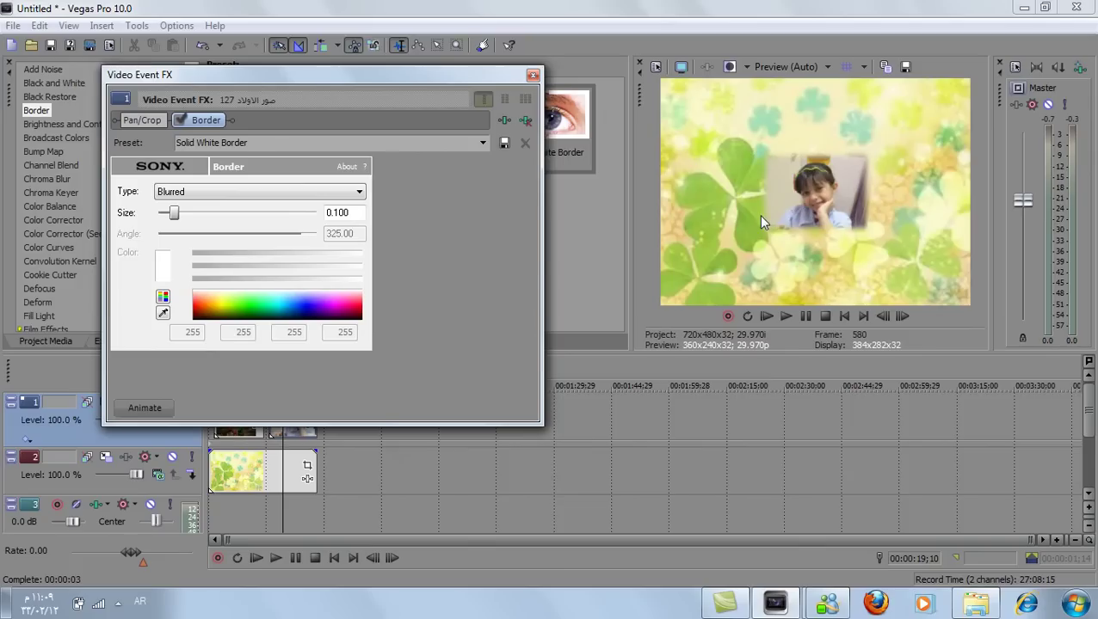
- Close the second photo's effect settings and play the slideshow briefly from the start of the timeline
click(533, 78)
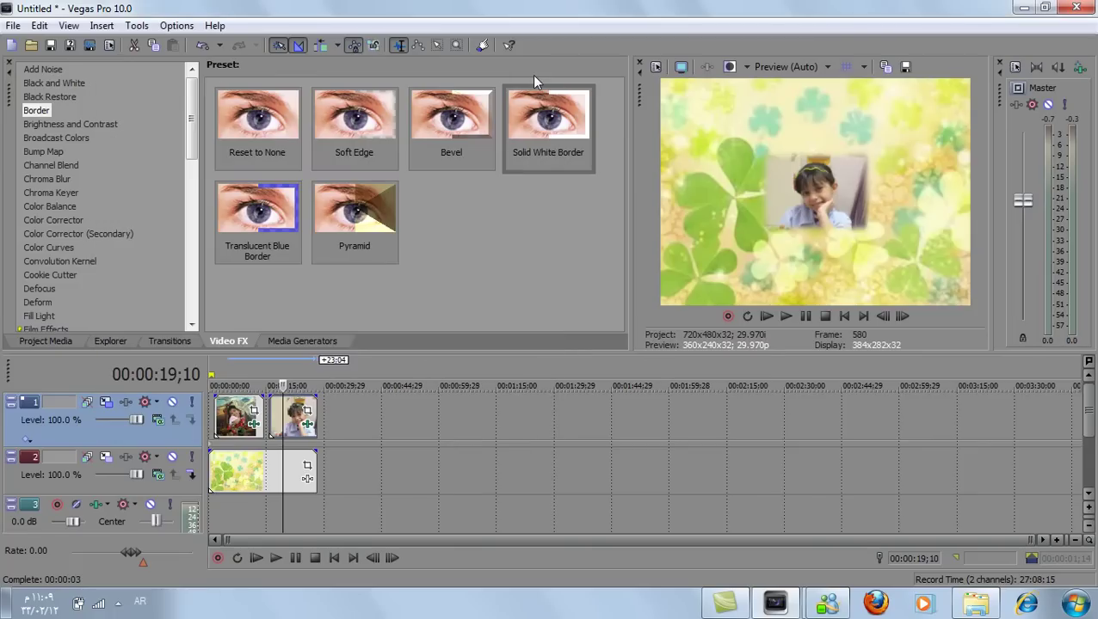
click(215, 418)
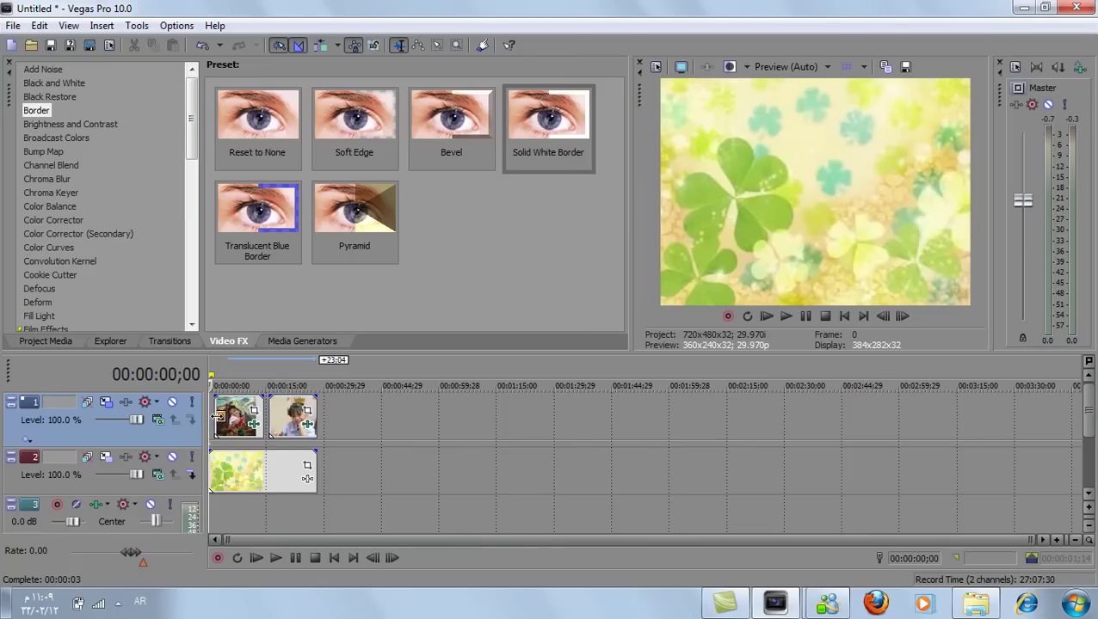
click(782, 315)
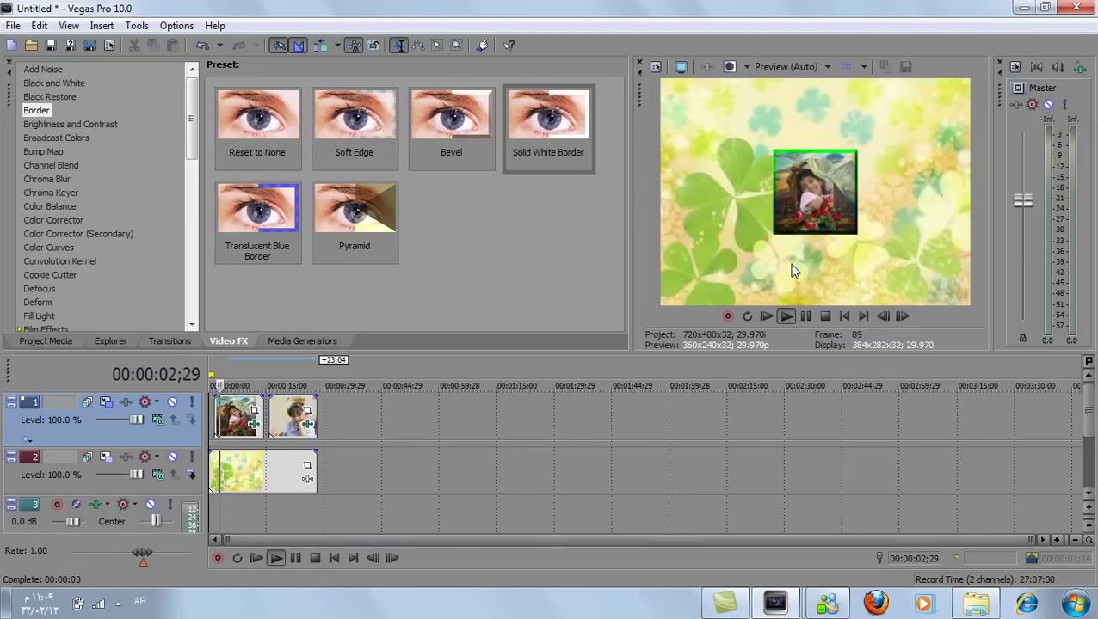
click(824, 316)
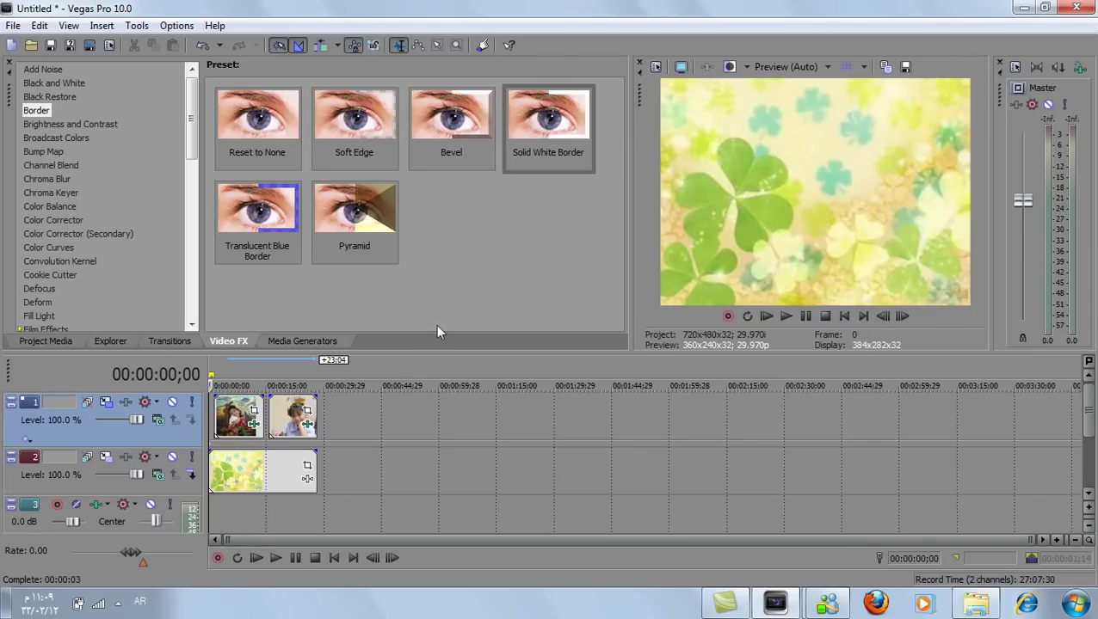
- Move the first photo to the very start of track 1, give it a short fade-in and preview the result
drag(213, 395, 226, 399)
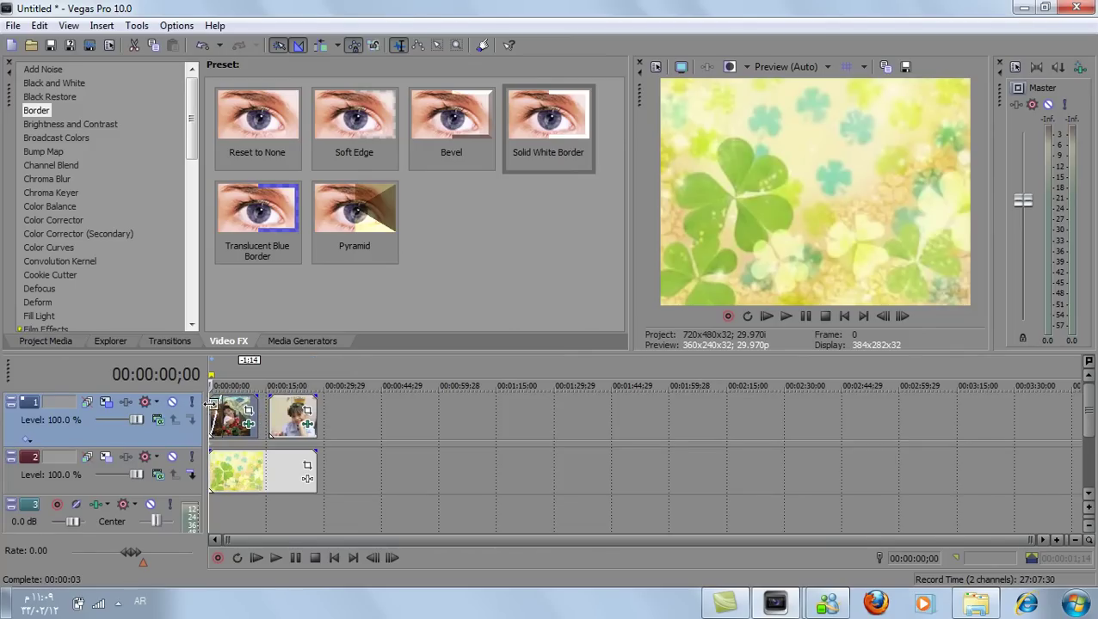
click(785, 316)
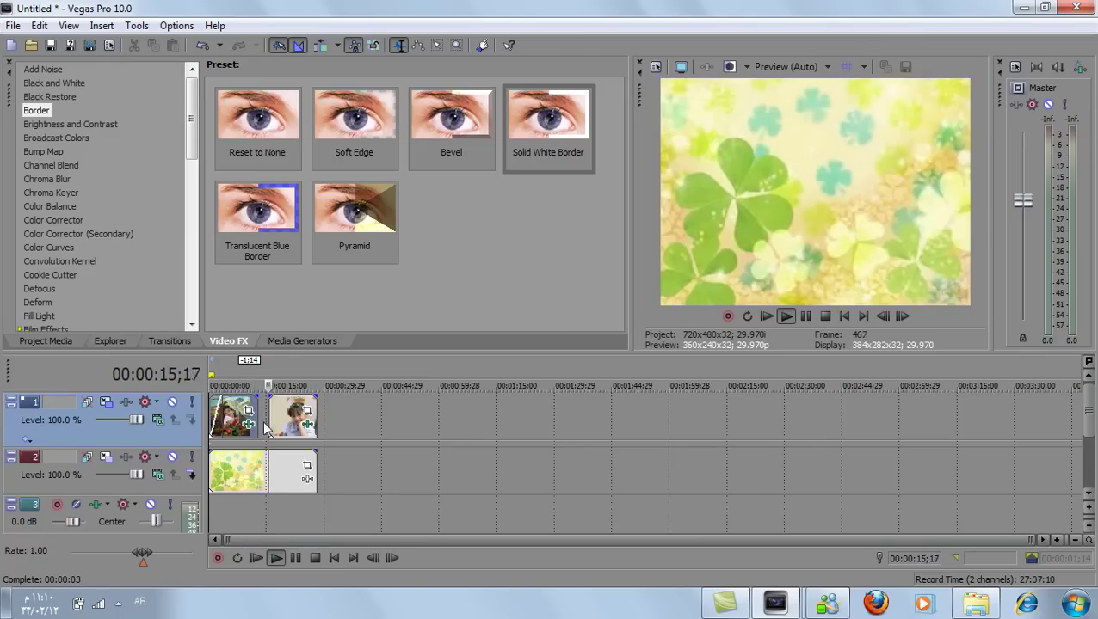
click(825, 316)
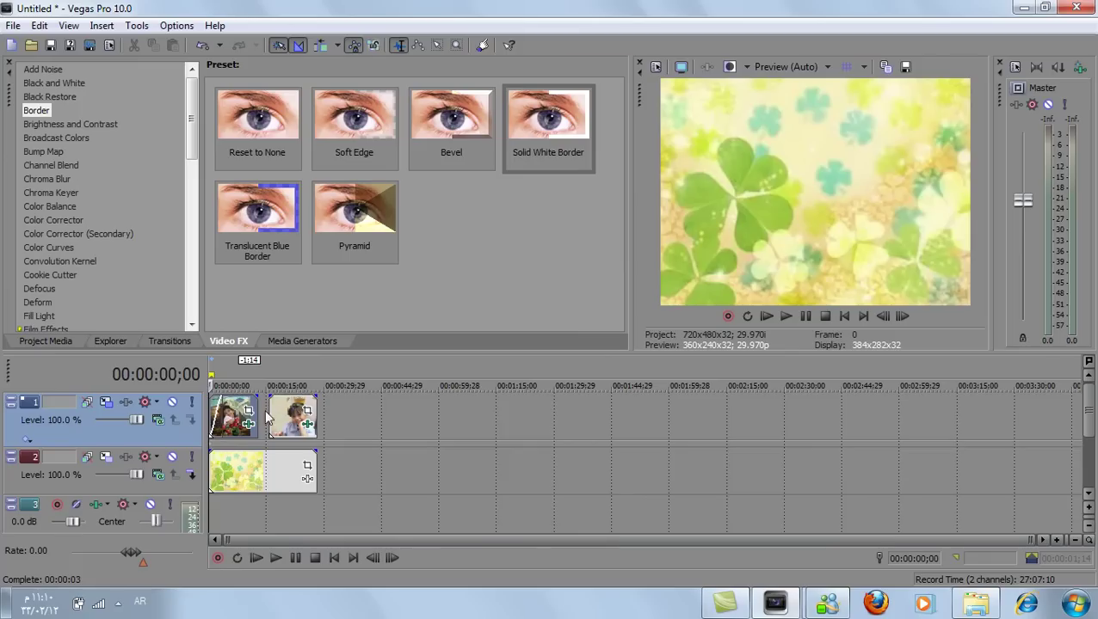
- Shift the second photo earlier on track 1 to crossfade with the first over about 2;27, and preview the transition
drag(278, 418, 215, 419)
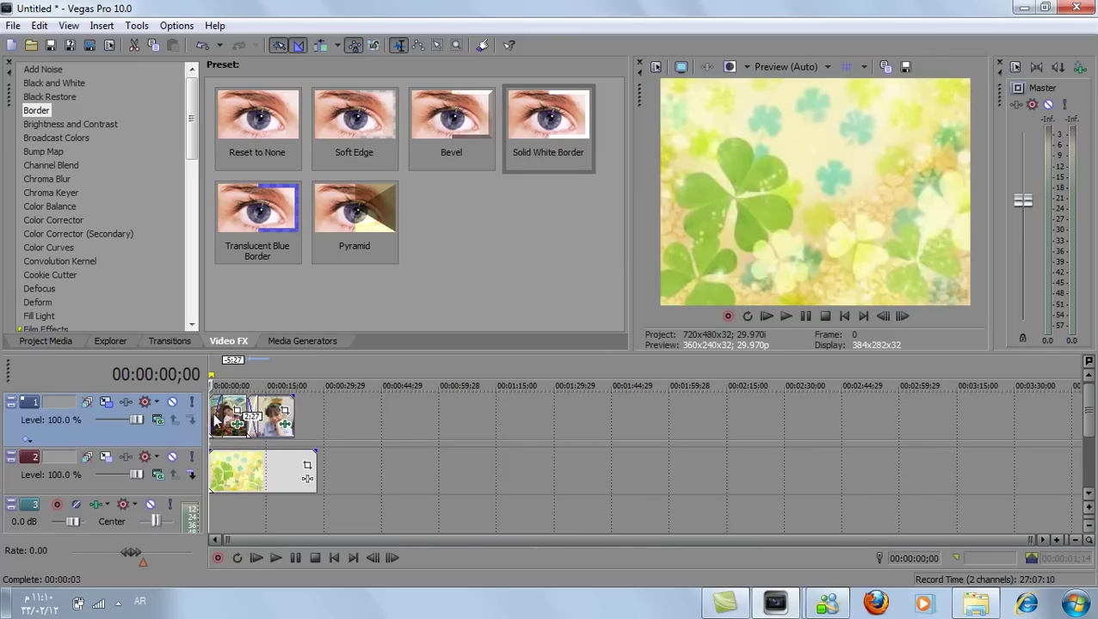
click(238, 404)
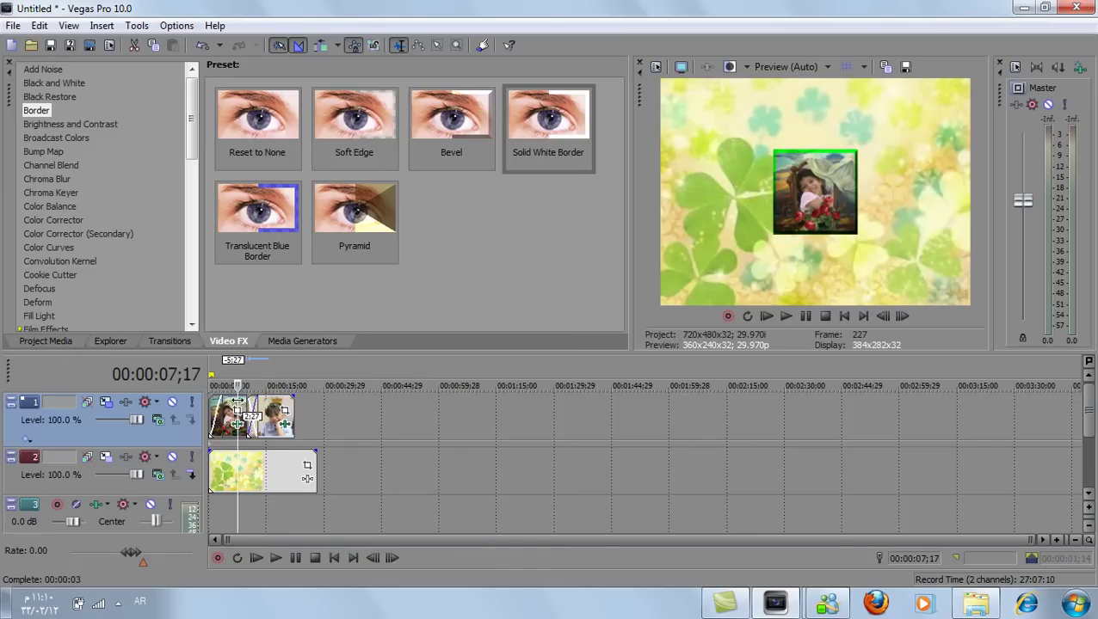
click(785, 317)
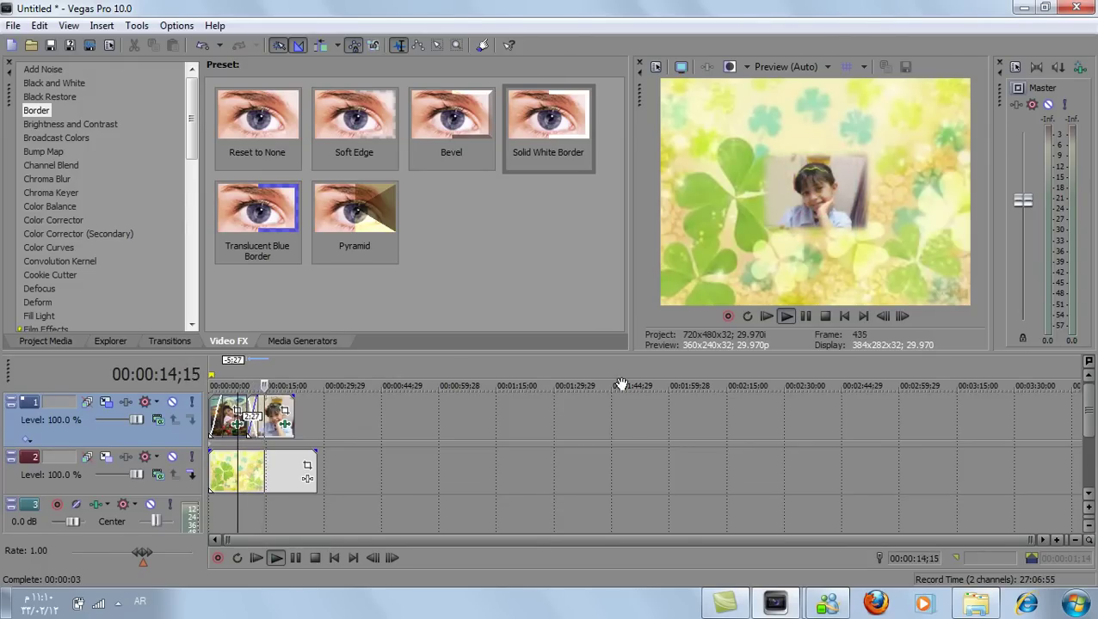
click(825, 317)
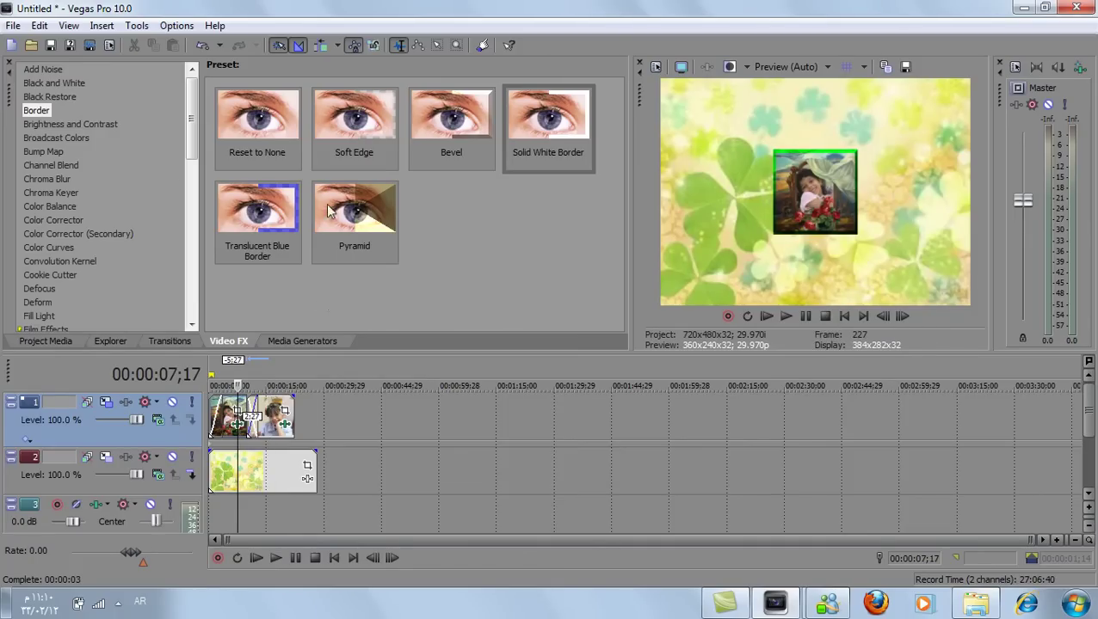
- Add the MP3 song to the start of audio track 3 and trim its end to just past the clover background clip
click(46, 341)
drag(332, 138, 217, 518)
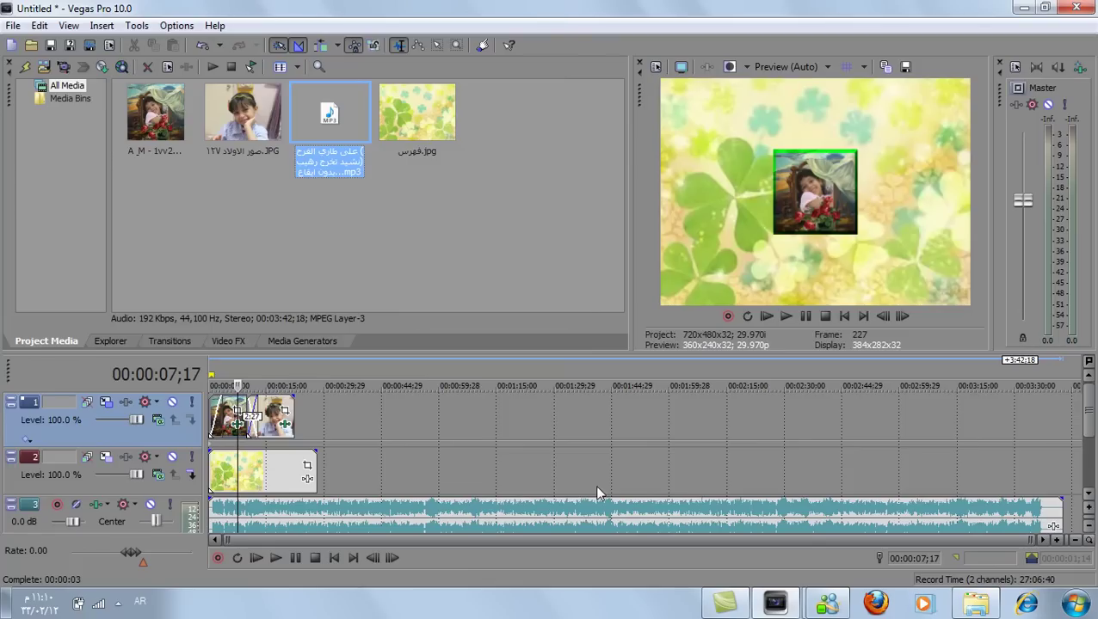
drag(1056, 515, 323, 530)
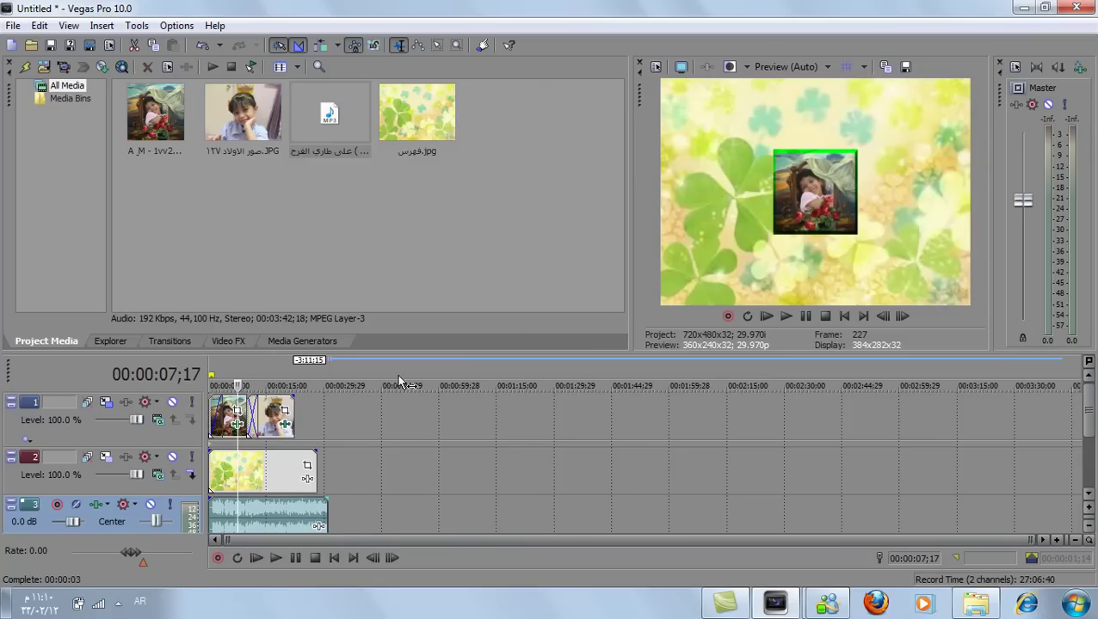
- Play the slideshow with its music from the start of the timeline to check the photos, crossfade and audio
click(215, 413)
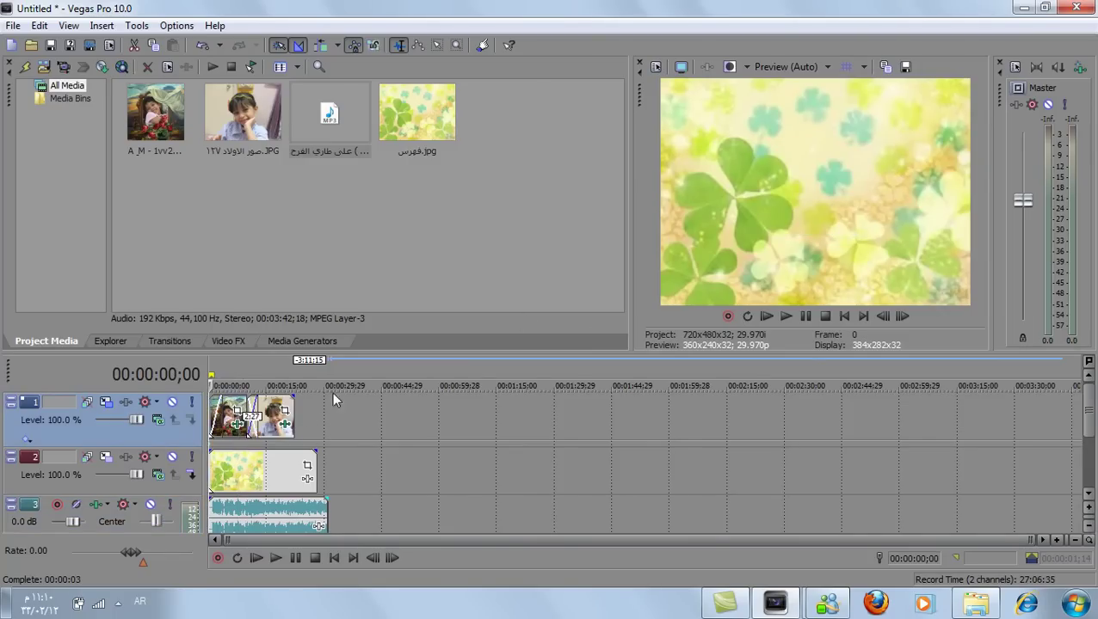
click(785, 316)
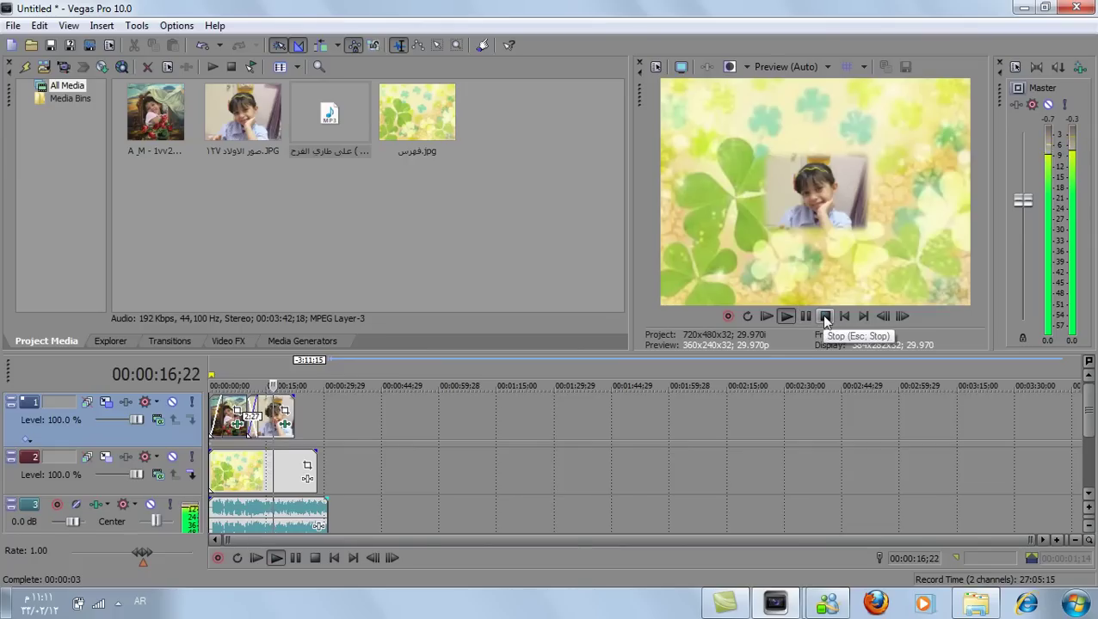
click(825, 317)
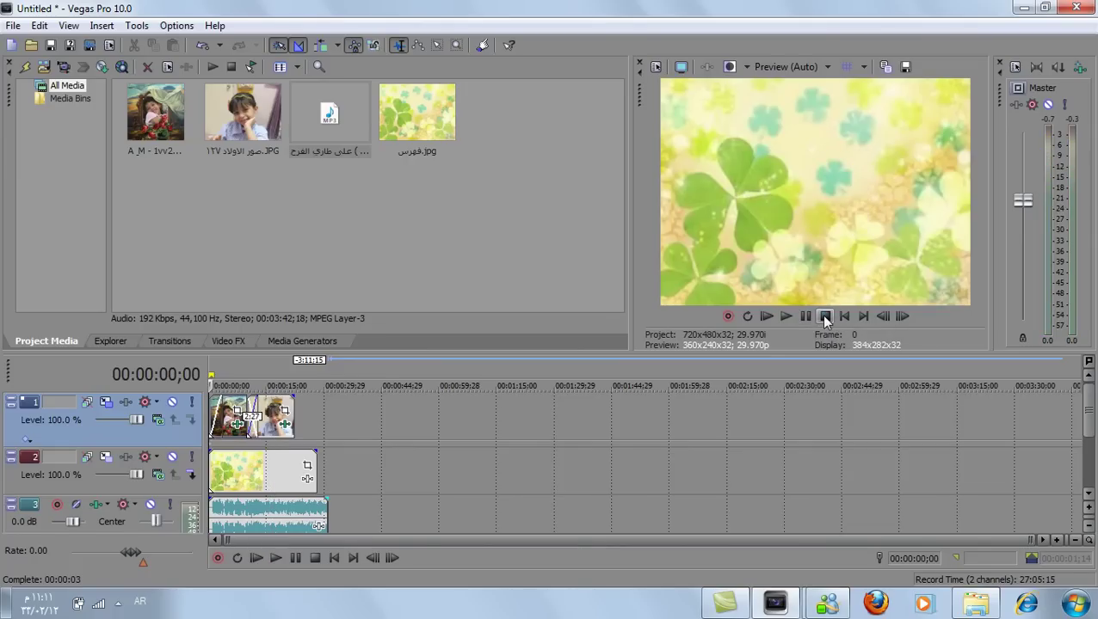
click(235, 411)
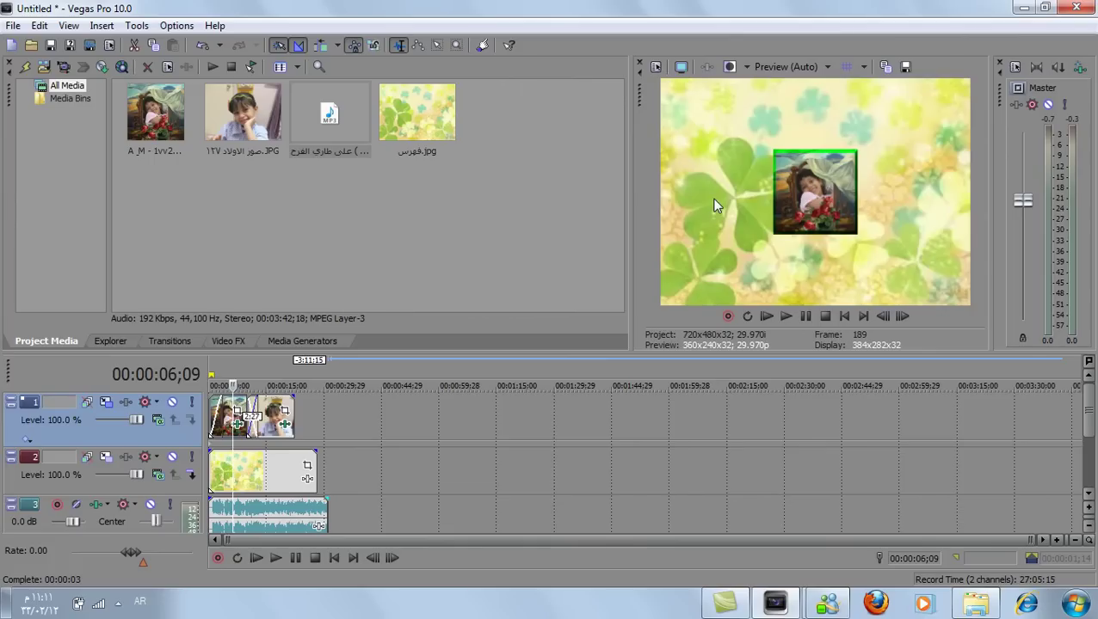
click(118, 605)
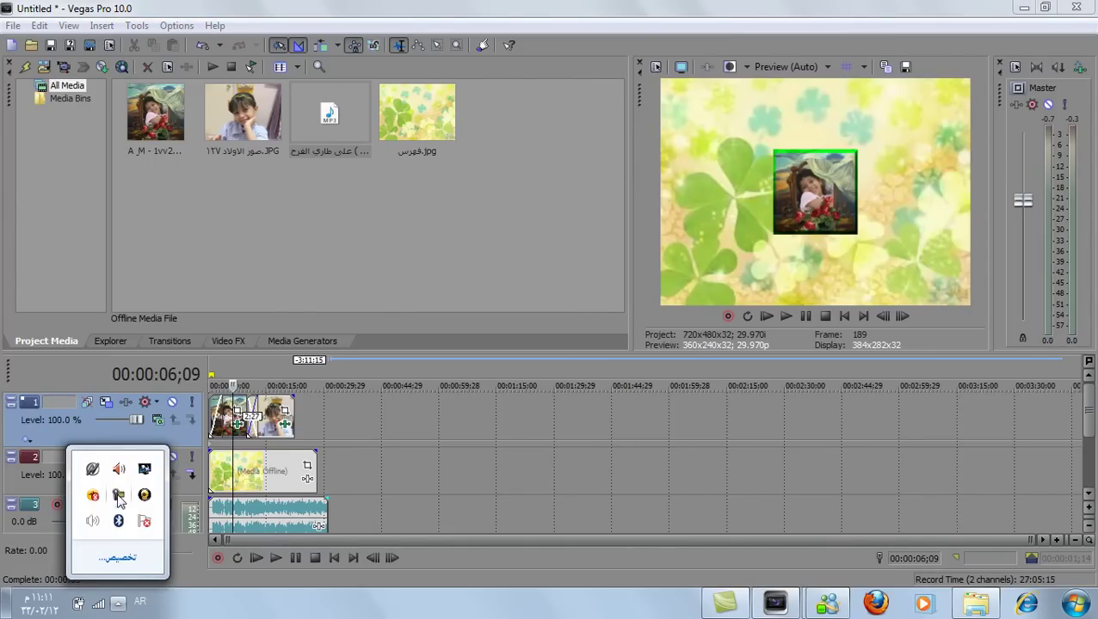